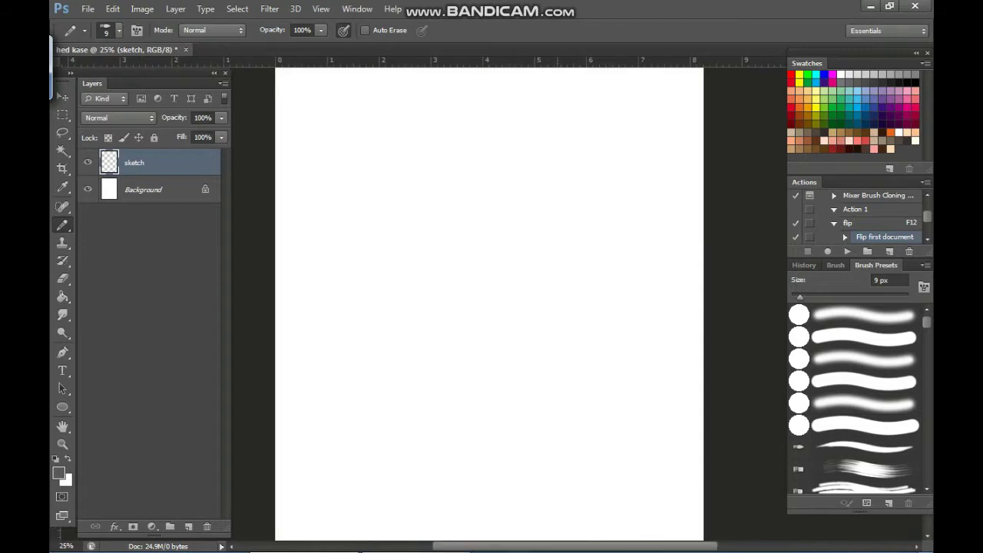
Sketch a flat box for the character's head in perspective and rough in the flared body below it
{"action": "mouse_move", "coordinate": [553, 182]}
{"action": "left_mouse_down"}
{"action": "mouse_move", "coordinate": [452, 202]}
{"action": "mouse_move", "coordinate": [376, 192]}
{"action": "left_mouse_up"}
{"action": "left_click_drag", "start_coordinate": [478, 164], "coordinate": [553, 181]}
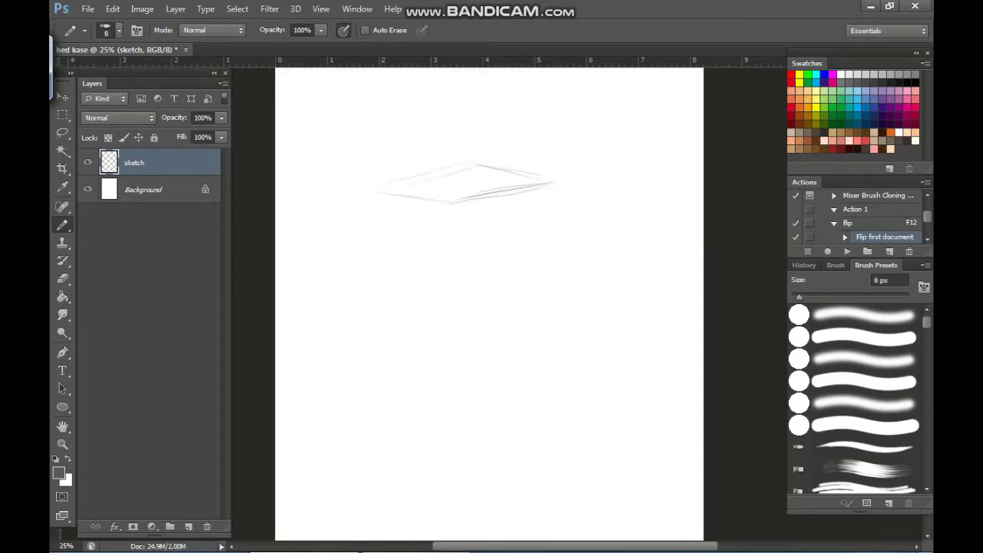
{"action": "mouse_move", "coordinate": [454, 206]}
{"action": "left_mouse_down"}
{"action": "mouse_move", "coordinate": [459, 235]}
{"action": "mouse_move", "coordinate": [547, 233]}
{"action": "left_mouse_up"}
{"action": "mouse_move", "coordinate": [395, 242]}
{"action": "left_mouse_down"}
{"action": "mouse_move", "coordinate": [463, 252]}
{"action": "mouse_move", "coordinate": [555, 326]}
{"action": "left_mouse_up"}
{"action": "left_click_drag", "start_coordinate": [553, 350], "coordinate": [496, 372]}
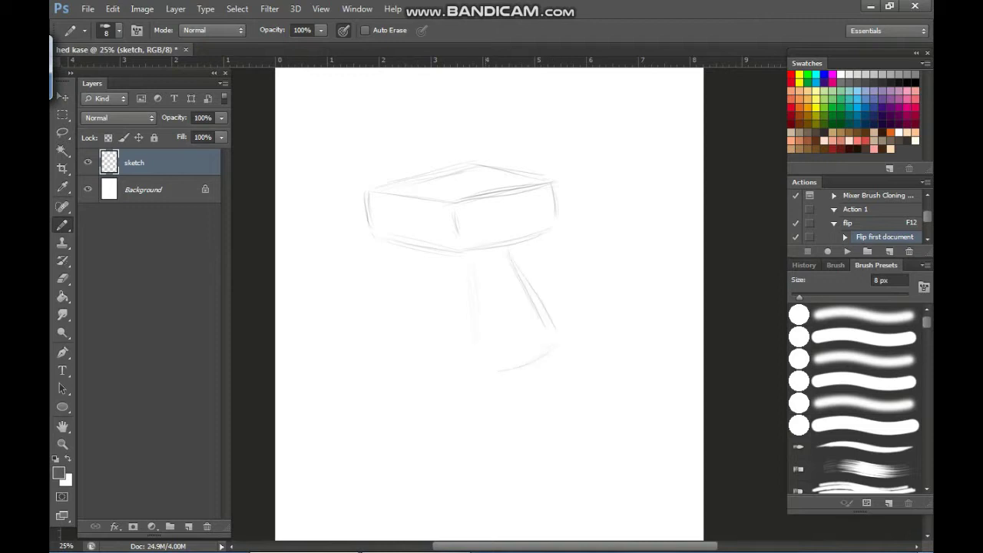
Rough in the body's near side and bottom edge, the near arm with its blocky hand, and the far arm
{"action": "left_click_drag", "start_coordinate": [468, 301], "coordinate": [471, 357]}
{"action": "mouse_move", "coordinate": [411, 253]}
{"action": "left_mouse_down"}
{"action": "mouse_move", "coordinate": [396, 353]}
{"action": "mouse_move", "coordinate": [466, 376]}
{"action": "left_mouse_up"}
{"action": "mouse_move", "coordinate": [423, 258]}
{"action": "left_mouse_down"}
{"action": "mouse_move", "coordinate": [400, 302]}
{"action": "mouse_move", "coordinate": [439, 317]}
{"action": "left_mouse_up"}
{"action": "mouse_move", "coordinate": [425, 257]}
{"action": "left_mouse_down"}
{"action": "mouse_move", "coordinate": [385, 296]}
{"action": "mouse_move", "coordinate": [405, 311]}
{"action": "left_mouse_up"}
{"action": "left_click_drag", "start_coordinate": [383, 300], "coordinate": [382, 329]}
{"action": "mouse_move", "coordinate": [397, 307]}
{"action": "left_mouse_down"}
{"action": "mouse_move", "coordinate": [393, 331]}
{"action": "mouse_move", "coordinate": [431, 343]}
{"action": "left_mouse_up"}
{"action": "mouse_move", "coordinate": [409, 335]}
{"action": "left_mouse_down"}
{"action": "mouse_move", "coordinate": [436, 338]}
{"action": "mouse_move", "coordinate": [400, 337]}
{"action": "left_mouse_up"}
{"action": "mouse_move", "coordinate": [507, 251]}
{"action": "left_mouse_down"}
{"action": "mouse_move", "coordinate": [537, 271]}
{"action": "mouse_move", "coordinate": [554, 305]}
{"action": "left_mouse_up"}
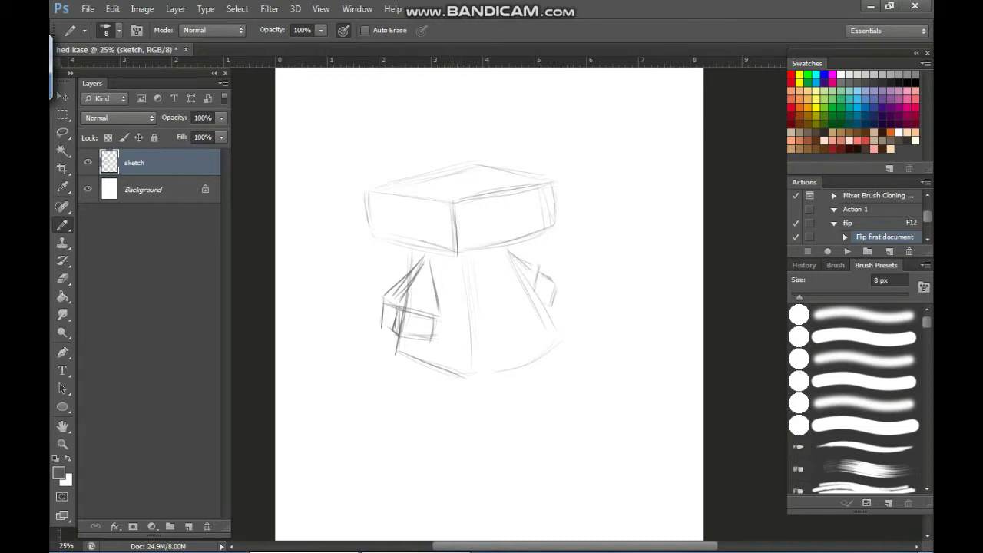
Reinforce the edges of the head box and the sides and corner of the body in the rough sketch
{"action": "left_click_drag", "start_coordinate": [455, 202], "coordinate": [458, 255]}
{"action": "left_click_drag", "start_coordinate": [376, 240], "coordinate": [456, 253]}
{"action": "left_click_drag", "start_coordinate": [375, 194], "coordinate": [442, 206]}
{"action": "left_click_drag", "start_coordinate": [459, 202], "coordinate": [543, 186]}
{"action": "left_click_drag", "start_coordinate": [492, 165], "coordinate": [397, 188]}
{"action": "left_click_drag", "start_coordinate": [552, 189], "coordinate": [555, 229]}
{"action": "mouse_move", "coordinate": [553, 227]}
{"action": "left_mouse_down"}
{"action": "mouse_move", "coordinate": [459, 251]}
{"action": "mouse_move", "coordinate": [558, 348]}
{"action": "left_mouse_up"}
{"action": "left_click_drag", "start_coordinate": [463, 259], "coordinate": [466, 377]}
{"action": "mouse_move", "coordinate": [557, 348]}
{"action": "left_mouse_down"}
{"action": "mouse_move", "coordinate": [484, 371]}
{"action": "mouse_move", "coordinate": [546, 345]}
{"action": "left_mouse_up"}
Add a new layer named sketch 2 and lower the opacity of the original sketch layer
{"action": "key", "text": "ctrl+shift+n"}
{"action": "type", "text": "sketch 2"}
{"action": "key", "text": "Return"}
{"action": "left_click", "coordinate": [146, 190]}
{"action": "left_click", "coordinate": [221, 118]}
{"action": "left_click_drag", "start_coordinate": [221, 133], "coordinate": [169, 133]}
{"action": "left_click", "coordinate": [146, 163]}
Sketch the refined skull outline over the head box on the sketch 2 layer, with the cheek corners and lower jaw
{"action": "key", "text": "bracketright"}
{"action": "key", "text": "ctrl+plus"}
{"action": "mouse_move", "coordinate": [556, 218]}
{"action": "left_mouse_down"}
{"action": "mouse_move", "coordinate": [474, 197]}
{"action": "mouse_move", "coordinate": [355, 229]}
{"action": "left_mouse_up"}
{"action": "mouse_move", "coordinate": [491, 197]}
{"action": "left_mouse_down"}
{"action": "mouse_move", "coordinate": [576, 223]}
{"action": "mouse_move", "coordinate": [594, 285]}
{"action": "left_mouse_up"}
{"action": "mouse_move", "coordinate": [447, 255]}
{"action": "left_mouse_down"}
{"action": "mouse_move", "coordinate": [451, 296]}
{"action": "mouse_move", "coordinate": [480, 309]}
{"action": "left_mouse_up"}
{"action": "left_click_drag", "start_coordinate": [577, 281], "coordinate": [589, 313]}
{"action": "left_click_drag", "start_coordinate": [485, 301], "coordinate": [478, 335]}
{"action": "mouse_move", "coordinate": [591, 311]}
{"action": "left_mouse_down"}
{"action": "mouse_move", "coordinate": [544, 338]}
{"action": "mouse_move", "coordinate": [482, 348]}
{"action": "left_mouse_up"}
{"action": "left_click_drag", "start_coordinate": [479, 307], "coordinate": [473, 341]}
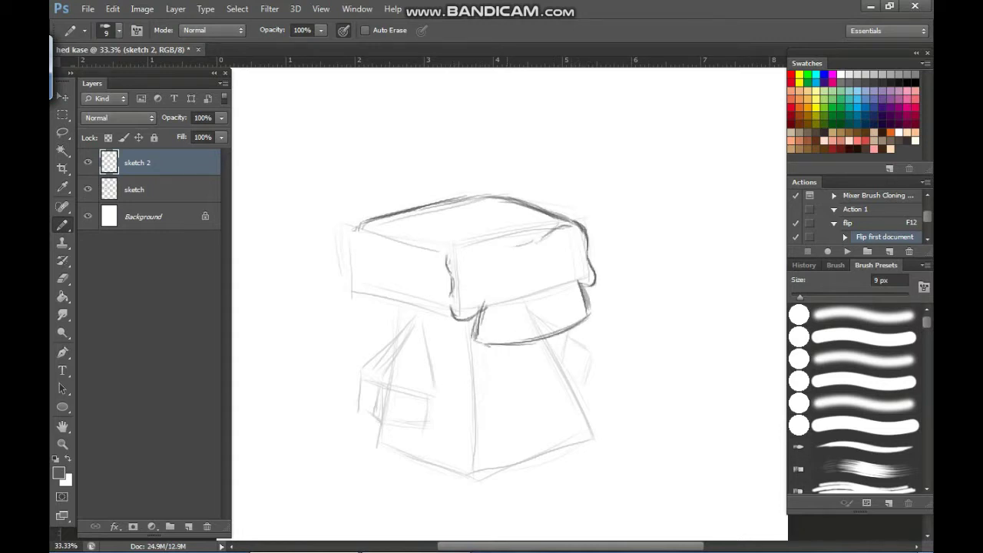
Sketch the side of the skull and draw the brows, two angry eye sockets and the nose on its front
{"action": "mouse_move", "coordinate": [510, 241]}
{"action": "left_mouse_down"}
{"action": "mouse_move", "coordinate": [358, 252]}
{"action": "mouse_move", "coordinate": [414, 305]}
{"action": "mouse_move", "coordinate": [452, 313]}
{"action": "left_mouse_up"}
{"action": "mouse_move", "coordinate": [544, 245]}
{"action": "left_mouse_down"}
{"action": "mouse_move", "coordinate": [574, 235]}
{"action": "mouse_move", "coordinate": [575, 251]}
{"action": "left_mouse_up"}
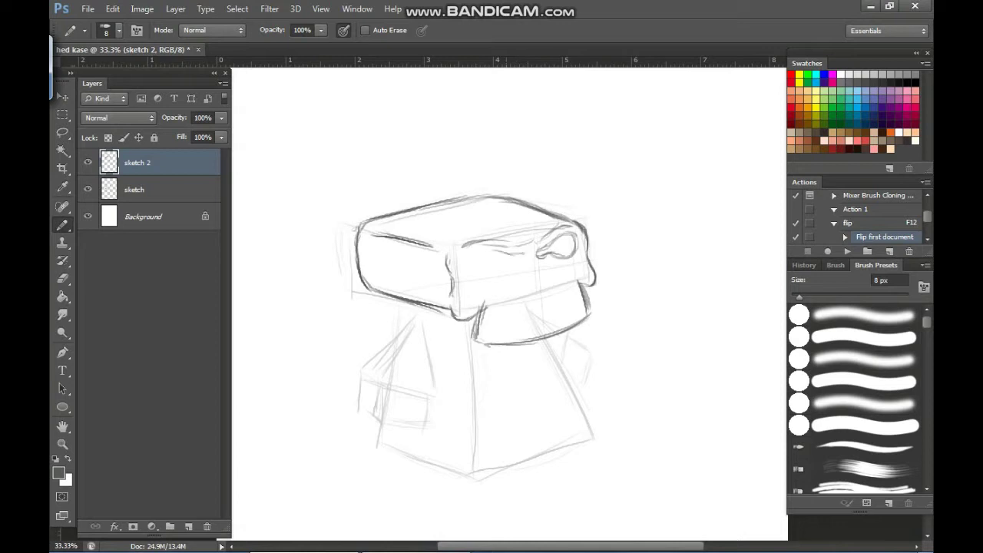
{"action": "left_click_drag", "start_coordinate": [475, 261], "coordinate": [519, 259]}
{"action": "key", "text": "bracketright"}
{"action": "key", "text": "bracketright"}
{"action": "key", "text": "bracketright"}
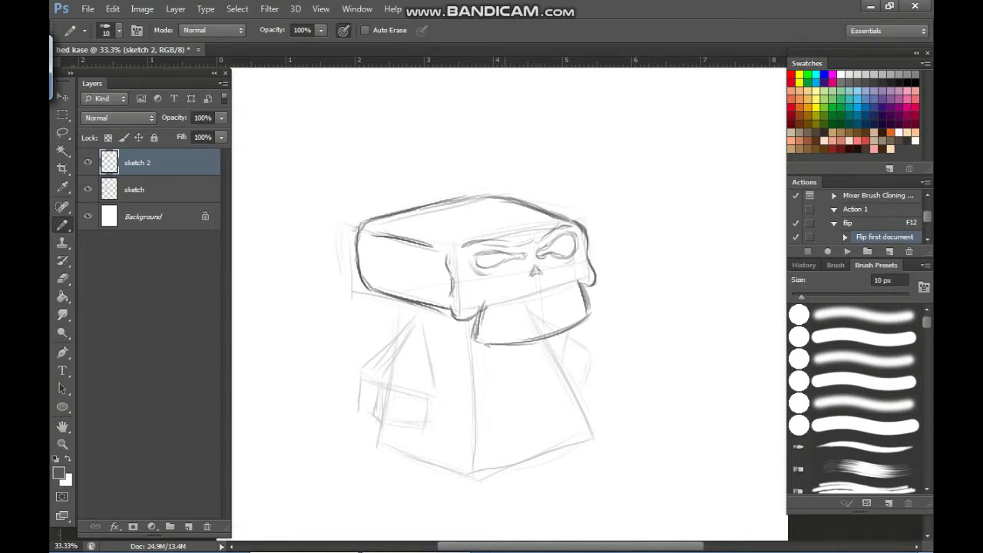
Lasso the eyes and nose and transform them to about 126% width and 158% height, skewed to fit the face
{"action": "key", "text": "l"}
{"action": "mouse_move", "coordinate": [578, 231]}
{"action": "left_mouse_down"}
{"action": "mouse_move", "coordinate": [469, 251]}
{"action": "mouse_move", "coordinate": [582, 231]}
{"action": "left_mouse_up"}
{"action": "key", "text": "ctrl+t"}
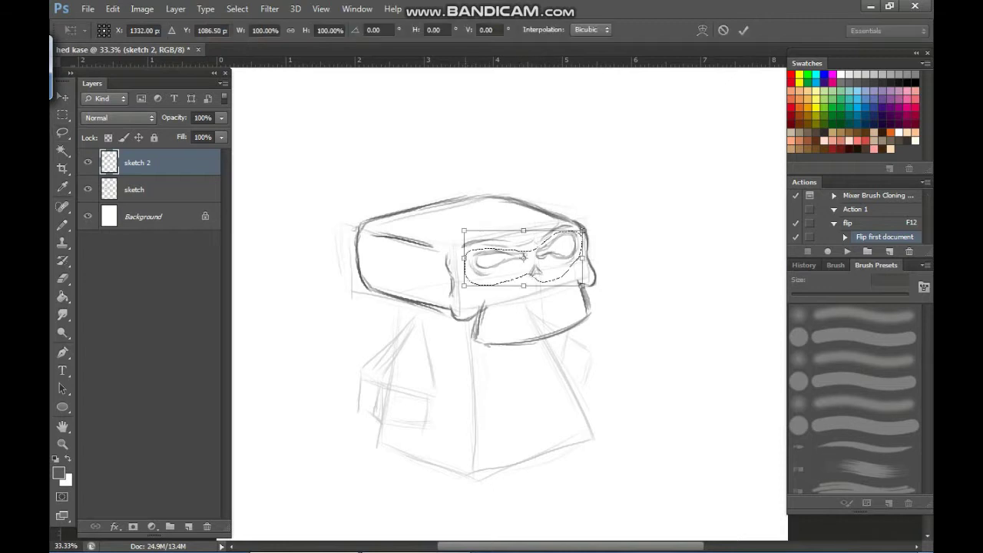
{"action": "left_click_drag", "start_coordinate": [464, 231], "coordinate": [452, 225]}
{"action": "left_click_drag", "start_coordinate": [499, 265], "coordinate": [493, 269]}
{"action": "left_click_drag", "start_coordinate": [446, 296], "coordinate": [446, 307]}
{"action": "left_click_drag", "start_coordinate": [445, 230], "coordinate": [435, 219]}
{"action": "left_click_drag", "start_coordinate": [587, 230], "coordinate": [583, 225]}
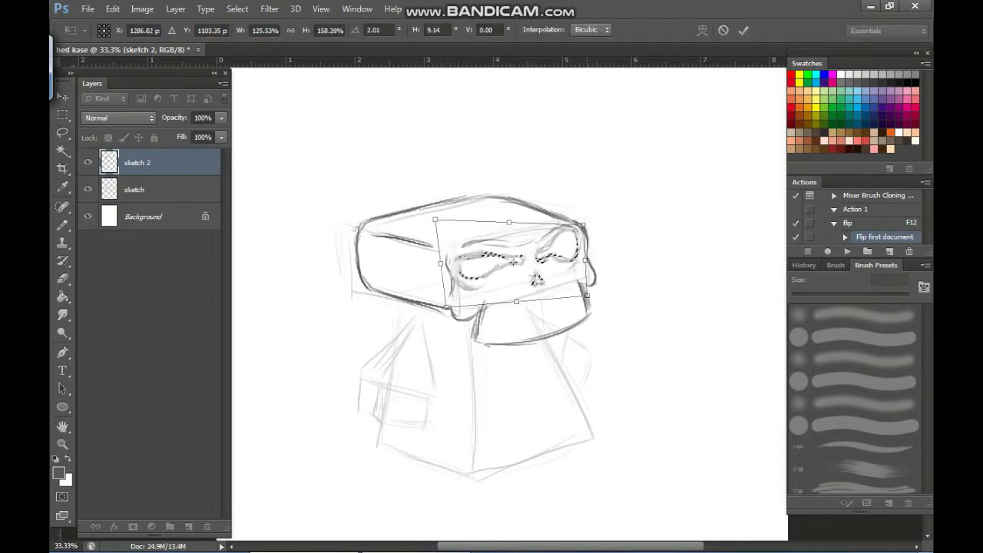
{"action": "key", "text": "Return"}
{"action": "key", "text": "ctrl+d"}
Shade both eye sockets with pencil hatching at a 20 px brush size
{"action": "key", "text": "b"}
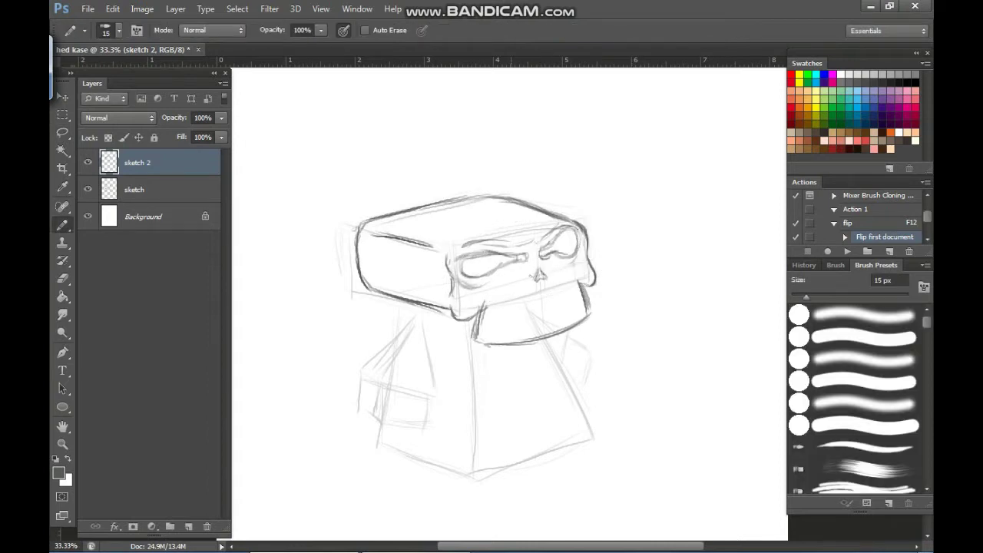
{"action": "key", "text": "]"}
{"action": "left_click_drag", "start_coordinate": [514, 256], "coordinate": [467, 269]}
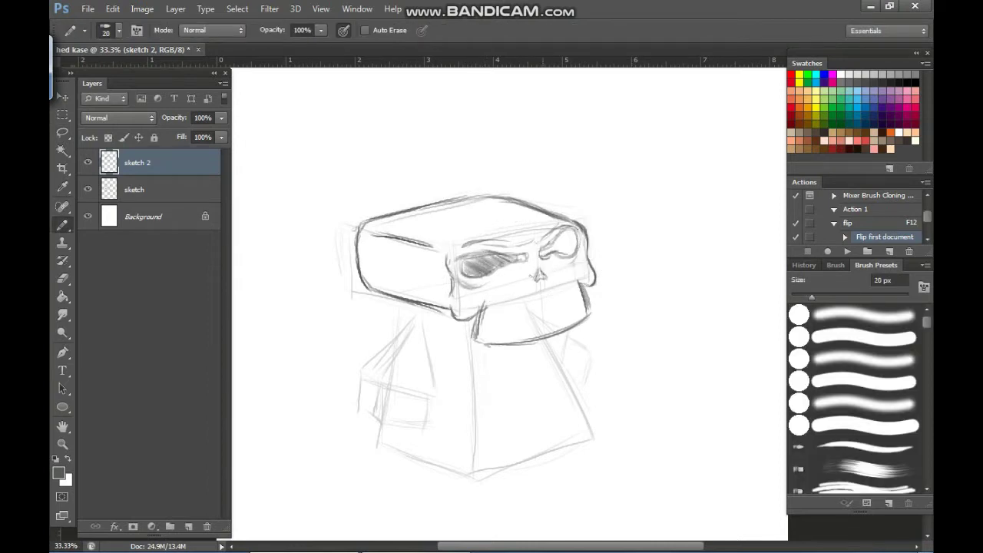
{"action": "left_click_drag", "start_coordinate": [544, 252], "coordinate": [578, 235]}
Draw the vertical tooth divisions across the jaw with a 15 px brush
{"action": "key", "text": "bracketleft"}
{"action": "left_click_drag", "start_coordinate": [543, 289], "coordinate": [547, 333]}
{"action": "left_click_drag", "start_coordinate": [501, 305], "coordinate": [498, 343]}
{"action": "left_click_drag", "start_coordinate": [584, 289], "coordinate": [576, 323]}
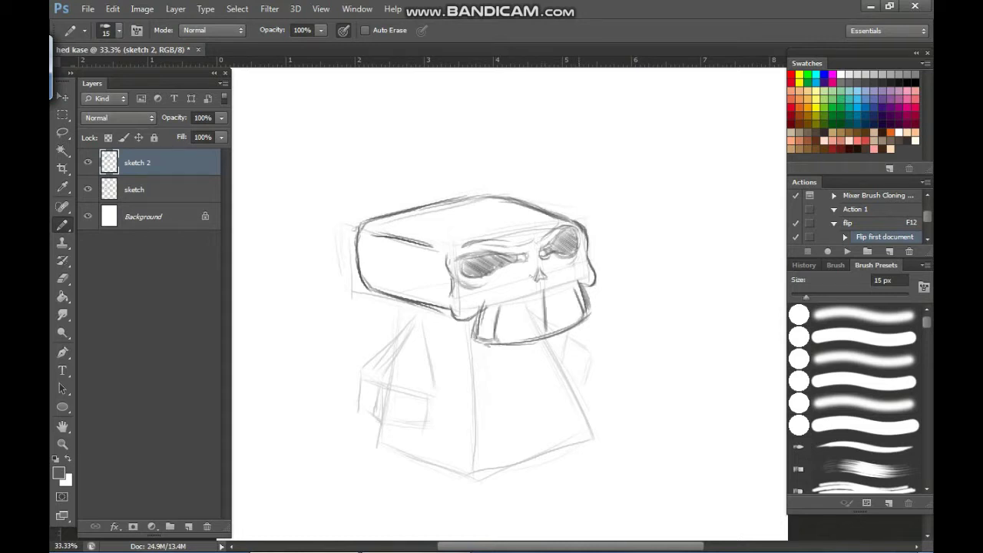
Outline the front of the robe below the jaw, with its corner edge, slanted far side and bottom hem
{"action": "left_click_drag", "start_coordinate": [523, 361], "coordinate": [529, 276]}
{"action": "key", "text": "bracketleft"}
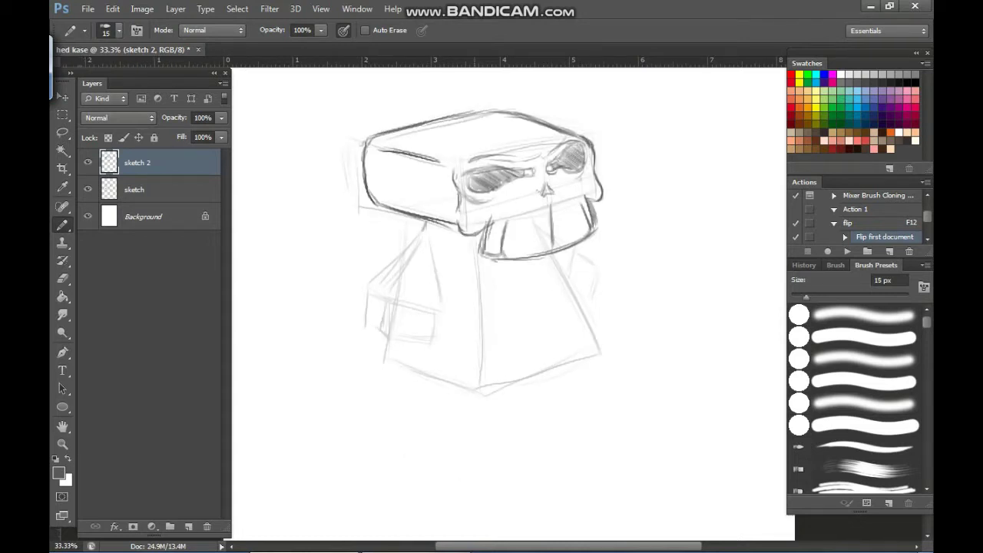
{"action": "left_click_drag", "start_coordinate": [475, 235], "coordinate": [471, 374]}
{"action": "mouse_move", "coordinate": [550, 253]}
{"action": "left_mouse_down"}
{"action": "mouse_move", "coordinate": [600, 355]}
{"action": "mouse_move", "coordinate": [477, 388]}
{"action": "left_mouse_up"}
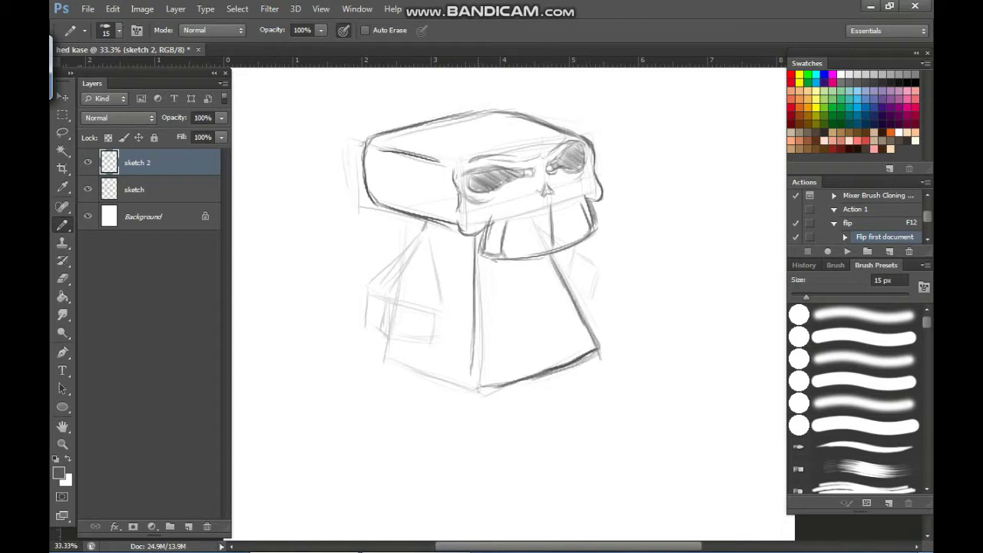
{"action": "key", "text": "bracketright"}
{"action": "mouse_move", "coordinate": [434, 229]}
{"action": "left_mouse_down"}
{"action": "mouse_move", "coordinate": [394, 261]}
{"action": "mouse_move", "coordinate": [374, 299]}
{"action": "mouse_move", "coordinate": [427, 307]}
{"action": "left_mouse_up"}
{"action": "left_click_drag", "start_coordinate": [440, 236], "coordinate": [435, 307]}
{"action": "key", "text": "l"}
{"action": "key", "text": "Delete"}
{"action": "key", "text": "ctrl+d"}
Draw the cone-shaped near sleeve with a rounded hem, using a 20 px brush
{"action": "mouse_move", "coordinate": [430, 224]}
{"action": "left_mouse_down"}
{"action": "mouse_move", "coordinate": [447, 230]}
{"action": "mouse_move", "coordinate": [472, 296]}
{"action": "mouse_move", "coordinate": [415, 311]}
{"action": "mouse_move", "coordinate": [422, 230]}
{"action": "left_mouse_up"}
{"action": "key", "text": "b"}
{"action": "key", "text": "bracketright"}
{"action": "left_click_drag", "start_coordinate": [390, 290], "coordinate": [447, 230]}
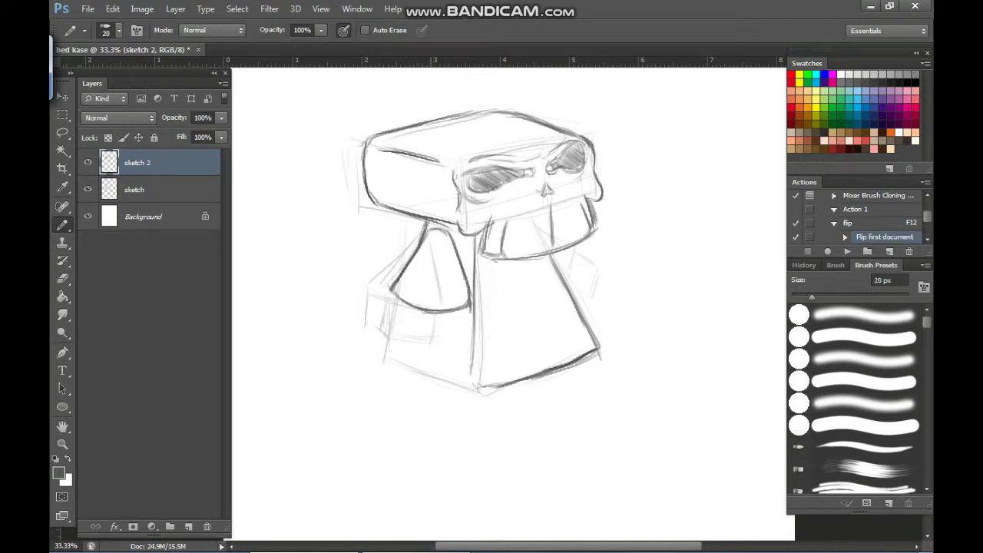
Draw the near hand below the sleeve hem and divide it into fingers
{"action": "mouse_move", "coordinate": [463, 308]}
{"action": "left_mouse_down"}
{"action": "mouse_move", "coordinate": [466, 338]}
{"action": "mouse_move", "coordinate": [435, 347]}
{"action": "left_mouse_up"}
{"action": "key", "text": "bracketleft"}
{"action": "key", "text": "bracketright"}
{"action": "mouse_move", "coordinate": [397, 303]}
{"action": "left_mouse_down"}
{"action": "mouse_move", "coordinate": [397, 329]}
{"action": "mouse_move", "coordinate": [454, 345]}
{"action": "mouse_move", "coordinate": [444, 346]}
{"action": "left_mouse_up"}
{"action": "key", "text": "bracketleft"}
{"action": "key", "text": "bracketright"}
{"action": "left_click_drag", "start_coordinate": [411, 317], "coordinate": [413, 338]}
{"action": "mouse_move", "coordinate": [424, 321]}
{"action": "left_mouse_down"}
{"action": "mouse_move", "coordinate": [425, 343]}
{"action": "mouse_move", "coordinate": [411, 339]}
{"action": "left_mouse_up"}
Draw the far sleeve and a clenched skeletal hand beside the robe
{"action": "key", "text": "bracketright"}
{"action": "key", "text": "bracketright"}
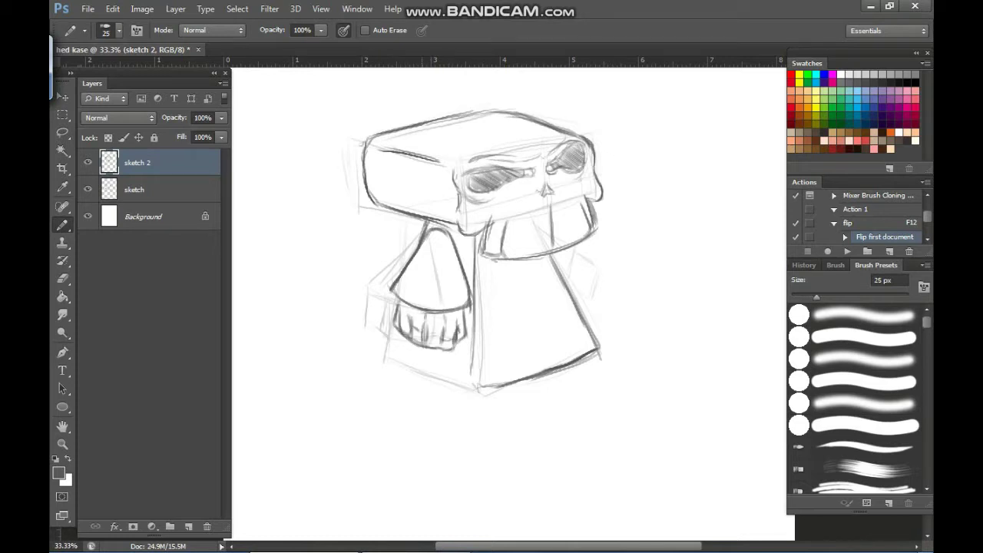
{"action": "key", "text": "bracketright"}
{"action": "mouse_move", "coordinate": [586, 241]}
{"action": "left_mouse_down"}
{"action": "mouse_move", "coordinate": [574, 284]}
{"action": "mouse_move", "coordinate": [615, 256]}
{"action": "left_mouse_up"}
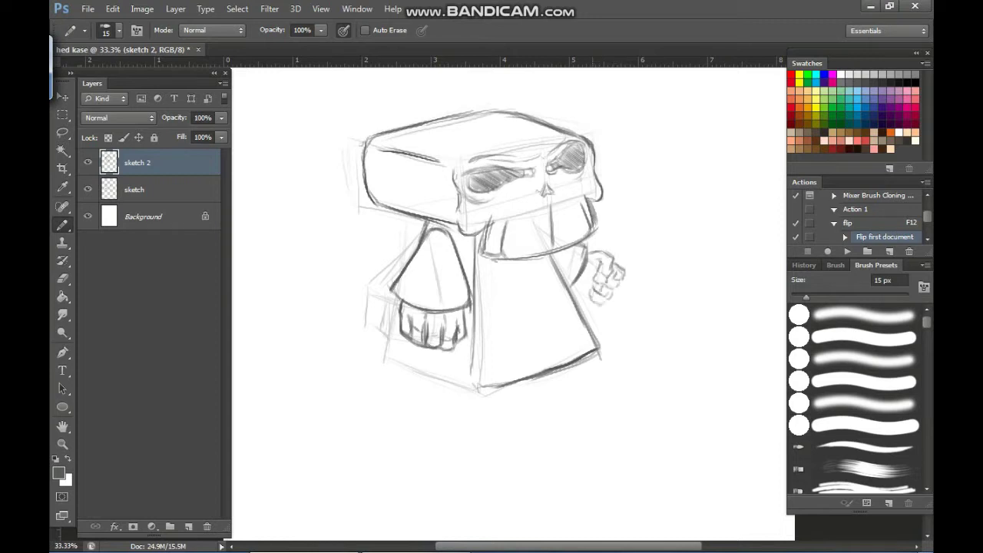
Draw the scythe's handle running diagonally through the far hand
{"action": "left_click_drag", "start_coordinate": [597, 260], "coordinate": [577, 299]}
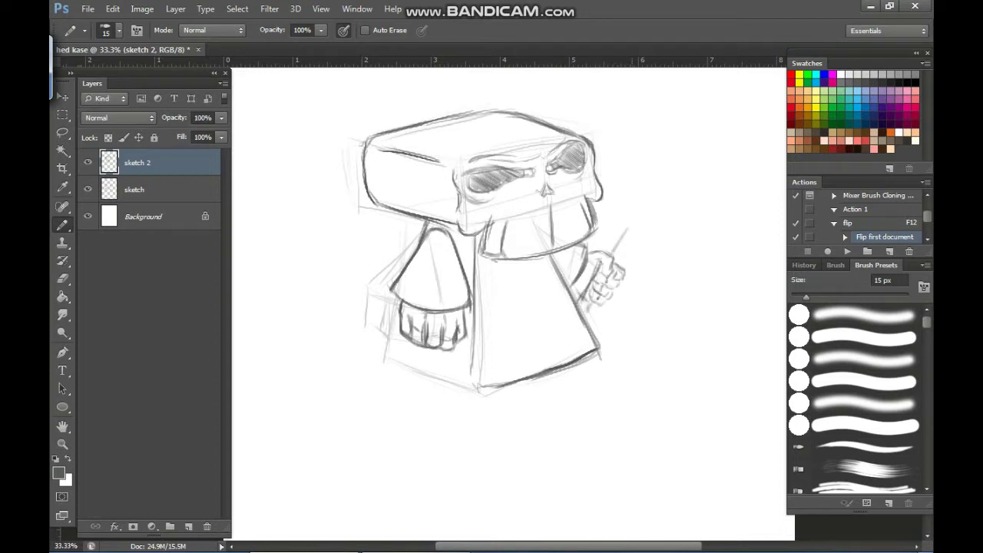
{"action": "left_click_drag", "start_coordinate": [637, 229], "coordinate": [619, 262]}
{"action": "left_click_drag", "start_coordinate": [593, 302], "coordinate": [586, 316]}
{"action": "left_click_drag", "start_coordinate": [634, 235], "coordinate": [623, 252]}
Draw the scythe's long curved blade with its back spur and inner edge, and shade the top of the handle
{"action": "key", "text": "bracketright"}
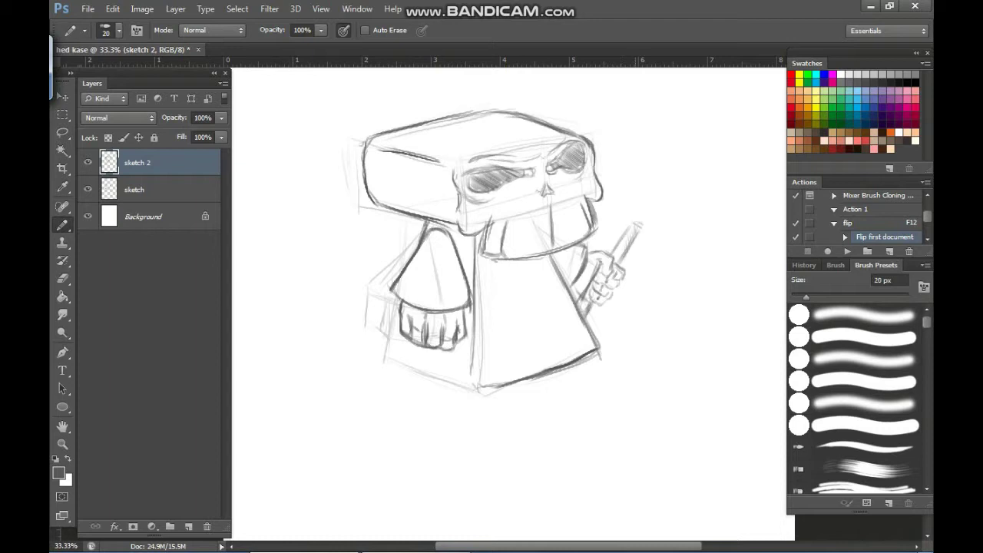
{"action": "left_click_drag", "start_coordinate": [620, 169], "coordinate": [673, 203]}
{"action": "left_click_drag", "start_coordinate": [641, 177], "coordinate": [715, 313]}
{"action": "mouse_move", "coordinate": [640, 223]}
{"action": "left_mouse_down"}
{"action": "mouse_move", "coordinate": [713, 322]}
{"action": "mouse_move", "coordinate": [709, 306]}
{"action": "left_mouse_up"}
{"action": "key", "text": "bracketright"}
{"action": "key", "text": "bracketright"}
{"action": "key", "text": "bracketright"}
{"action": "left_click_drag", "start_coordinate": [608, 200], "coordinate": [629, 208]}
{"action": "left_click_drag", "start_coordinate": [639, 185], "coordinate": [682, 238]}
{"action": "key", "text": "bracketright"}
{"action": "left_click_drag", "start_coordinate": [632, 221], "coordinate": [626, 234]}
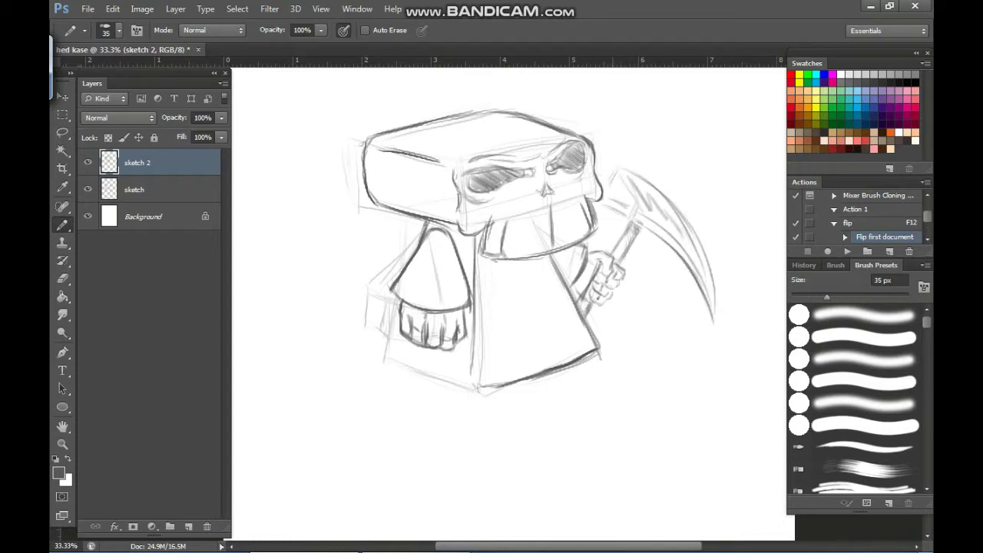
Draw the lower edge of the robe's near side and a curved opening line down its front
{"action": "mouse_move", "coordinate": [397, 317]}
{"action": "left_mouse_down"}
{"action": "mouse_move", "coordinate": [387, 352]}
{"action": "mouse_move", "coordinate": [476, 387]}
{"action": "left_mouse_up"}
{"action": "key", "text": "bracketleft"}
{"action": "key", "text": "bracketleft"}
{"action": "left_click_drag", "start_coordinate": [531, 260], "coordinate": [513, 377]}
Hatch the near sleeve and the side of the robe with a larger brush
{"action": "mouse_move", "coordinate": [453, 232]}
{"action": "left_mouse_down"}
{"action": "mouse_move", "coordinate": [477, 245]}
{"action": "mouse_move", "coordinate": [470, 278]}
{"action": "mouse_move", "coordinate": [403, 307]}
{"action": "mouse_move", "coordinate": [469, 330]}
{"action": "mouse_move", "coordinate": [466, 380]}
{"action": "left_mouse_up"}
{"action": "key", "text": "bracketright"}
{"action": "key", "text": "bracketright"}
{"action": "mouse_move", "coordinate": [395, 339]}
{"action": "left_mouse_down"}
{"action": "mouse_move", "coordinate": [445, 371]}
{"action": "mouse_move", "coordinate": [417, 359]}
{"action": "left_mouse_up"}
Hatch the far sleeve and the front of the robe with diagonal strokes at a 60 px brush size
{"action": "key", "text": "bracketright"}
{"action": "mouse_move", "coordinate": [482, 255]}
{"action": "left_mouse_down"}
{"action": "mouse_move", "coordinate": [519, 280]}
{"action": "mouse_move", "coordinate": [582, 264]}
{"action": "left_mouse_up"}
{"action": "mouse_move", "coordinate": [571, 247]}
{"action": "left_mouse_down"}
{"action": "mouse_move", "coordinate": [584, 258]}
{"action": "mouse_move", "coordinate": [582, 281]}
{"action": "left_mouse_up"}
{"action": "left_click_drag", "start_coordinate": [541, 270], "coordinate": [579, 324]}
{"action": "left_click_drag", "start_coordinate": [536, 288], "coordinate": [590, 354]}
{"action": "key", "text": "bracketright"}
{"action": "left_click_drag", "start_coordinate": [491, 260], "coordinate": [544, 313]}
{"action": "left_click_drag", "start_coordinate": [491, 266], "coordinate": [551, 322]}
{"action": "left_click_drag", "start_coordinate": [570, 262], "coordinate": [477, 355]}
{"action": "left_click_drag", "start_coordinate": [563, 279], "coordinate": [476, 366]}
{"action": "left_click_drag", "start_coordinate": [524, 300], "coordinate": [481, 336]}
{"action": "left_click_drag", "start_coordinate": [545, 302], "coordinate": [477, 370]}
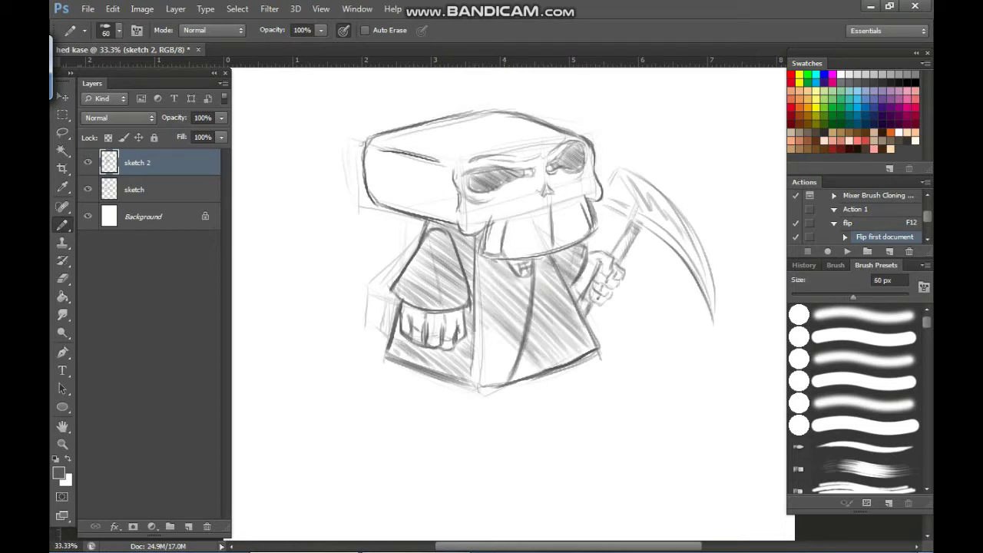
{"action": "left_click_drag", "start_coordinate": [532, 321], "coordinate": [479, 375]}
{"action": "left_click_drag", "start_coordinate": [527, 328], "coordinate": [474, 380]}
{"action": "left_click_drag", "start_coordinate": [514, 346], "coordinate": [478, 386]}
Add a new layer named lineart and lower the opacity of the sketch 2 layer to 55%
{"action": "key", "text": "ctrl+shift+n"}
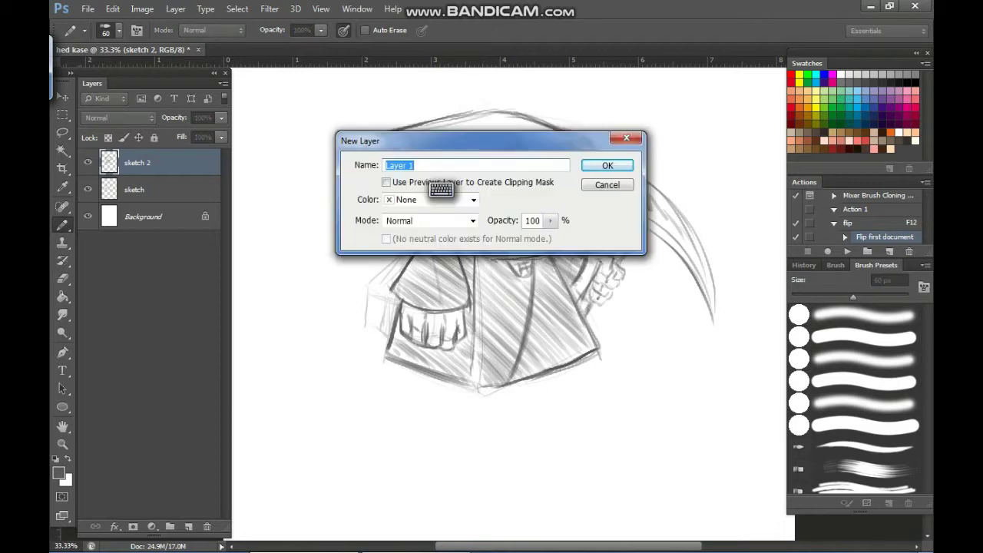
{"action": "type", "text": "lineart"}
{"action": "key", "text": "Return"}
{"action": "left_click", "coordinate": [146, 190]}
{"action": "left_click", "coordinate": [221, 118]}
{"action": "left_click_drag", "start_coordinate": [222, 135], "coordinate": [189, 135]}
Reset the foreground color to black and reduce the brush size for inking the head
{"action": "key", "text": "ctrl+plus"}
{"action": "key", "text": "ctrl+plus"}
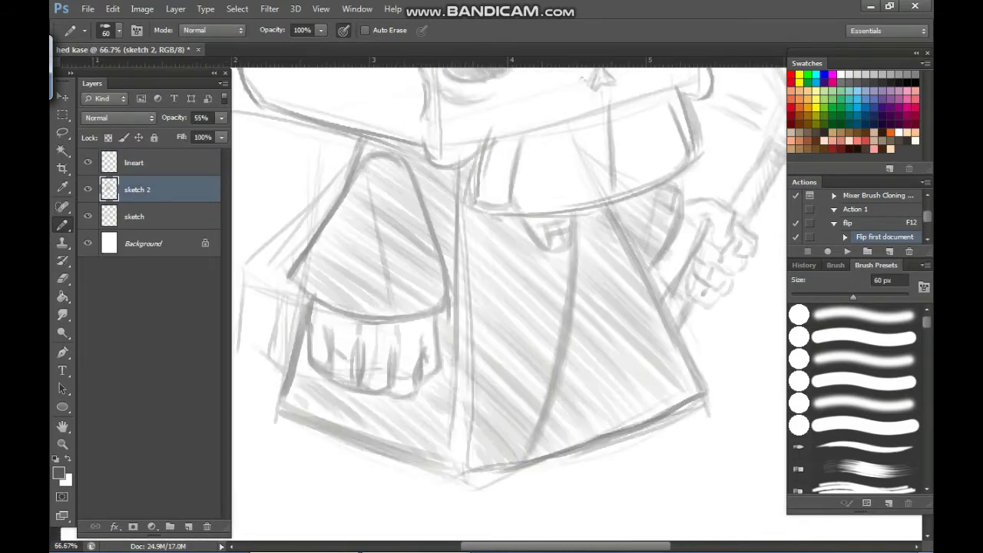
{"action": "left_click_drag", "start_coordinate": [422, 232], "coordinate": [439, 416]}
{"action": "left_click_drag", "start_coordinate": [461, 322], "coordinate": [421, 311]}
{"action": "left_click", "coordinate": [854, 448]}
{"action": "key", "text": "bracketleft"}
{"action": "key", "text": "d"}
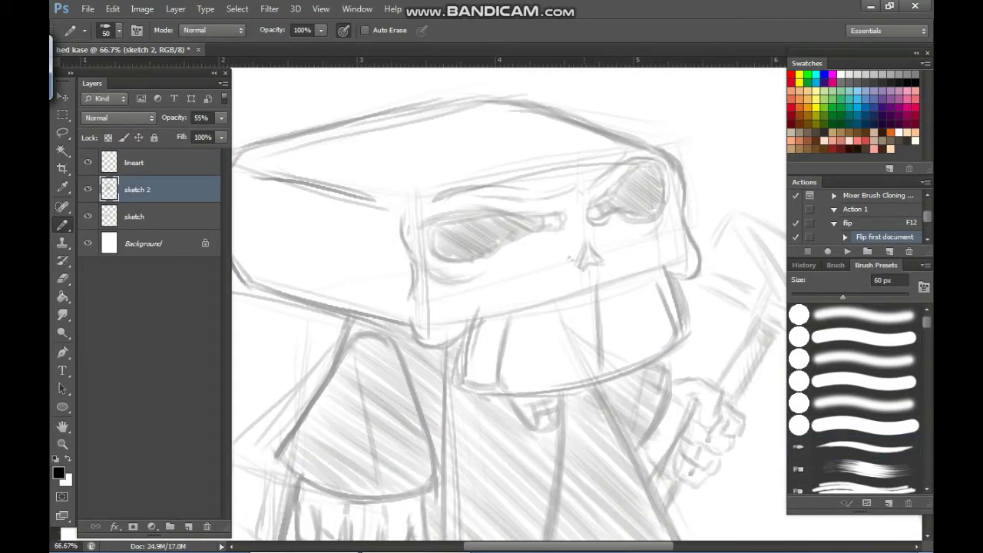
{"action": "key", "text": "bracketleft"}
{"action": "left_click_drag", "start_coordinate": [667, 153], "coordinate": [683, 185]}
{"action": "left_click_drag", "start_coordinate": [666, 153], "coordinate": [686, 202]}
{"action": "key", "text": "ctrl+alt+z"}
{"action": "key", "text": "ctrl+alt+z"}
Make the lineart layer active and ink the far side of the skull down to the far cheek
{"action": "left_click", "coordinate": [146, 163]}
{"action": "mouse_move", "coordinate": [654, 147]}
{"action": "left_mouse_down"}
{"action": "mouse_move", "coordinate": [679, 175]}
{"action": "mouse_move", "coordinate": [696, 274]}
{"action": "mouse_move", "coordinate": [669, 275]}
{"action": "left_mouse_up"}
{"action": "left_click_drag", "start_coordinate": [645, 254], "coordinate": [706, 287]}
{"action": "key", "text": "]"}
Ink the top, back and lower edges of the box head in black with a 10 px brush
{"action": "mouse_move", "coordinate": [716, 183]}
{"action": "left_mouse_down"}
{"action": "mouse_move", "coordinate": [546, 138]}
{"action": "mouse_move", "coordinate": [305, 189]}
{"action": "left_mouse_up"}
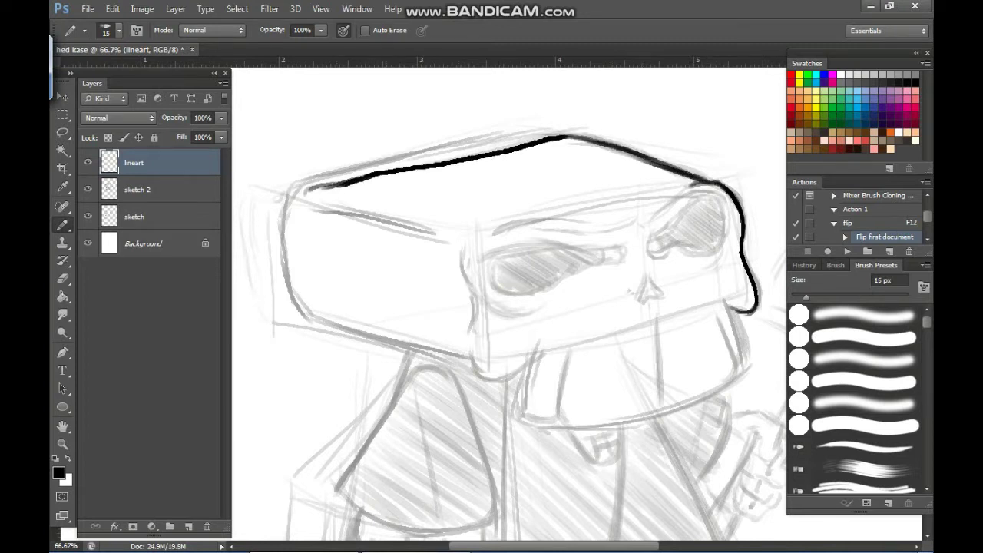
{"action": "key", "text": "ctrl+z"}
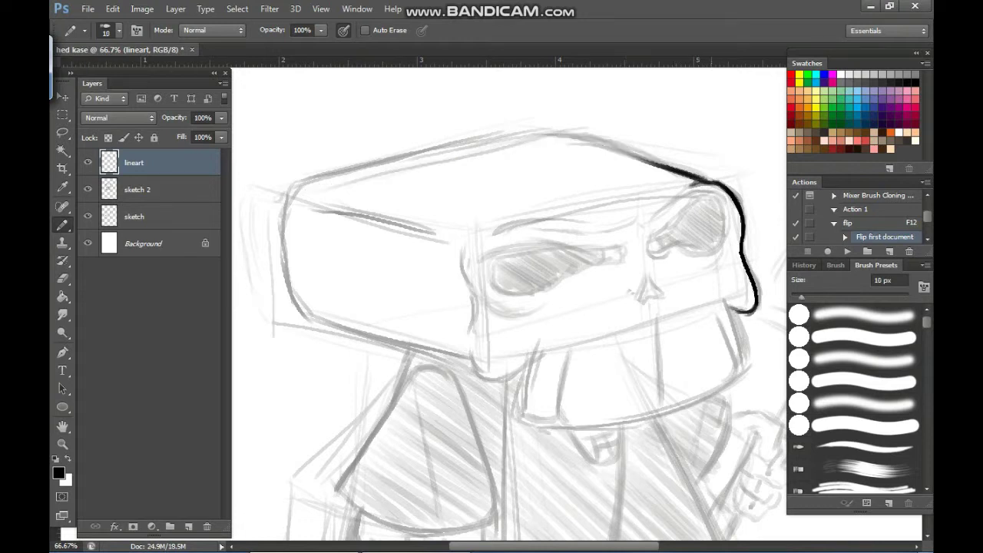
{"action": "mouse_move", "coordinate": [684, 171]}
{"action": "left_mouse_down"}
{"action": "mouse_move", "coordinate": [548, 134]}
{"action": "mouse_move", "coordinate": [445, 146]}
{"action": "left_mouse_up"}
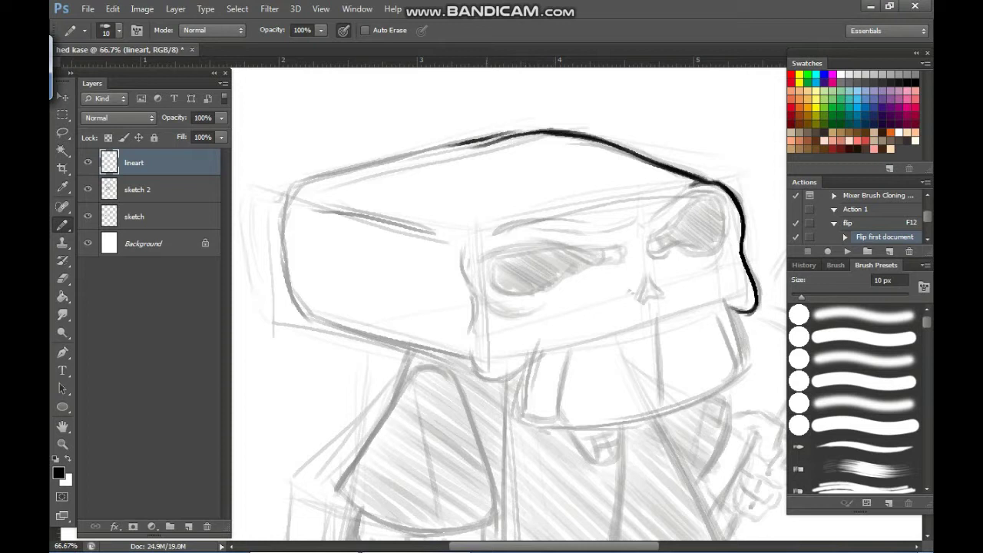
{"action": "key", "text": "ctrl+z"}
{"action": "left_click_drag", "start_coordinate": [546, 132], "coordinate": [356, 167]}
{"action": "mouse_move", "coordinate": [434, 152]}
{"action": "left_mouse_down"}
{"action": "mouse_move", "coordinate": [325, 178]}
{"action": "mouse_move", "coordinate": [286, 211]}
{"action": "mouse_move", "coordinate": [306, 311]}
{"action": "mouse_move", "coordinate": [388, 343]}
{"action": "mouse_move", "coordinate": [470, 357]}
{"action": "left_mouse_up"}
Ink the near edge of the face and the rounded near cheek with a finer brush
{"action": "key", "text": "bracketleft"}
{"action": "key", "text": "bracketleft"}
{"action": "mouse_move", "coordinate": [469, 235]}
{"action": "left_mouse_down"}
{"action": "mouse_move", "coordinate": [471, 368]}
{"action": "mouse_move", "coordinate": [525, 360]}
{"action": "left_mouse_up"}
Set the brush size to 9 px and ink both brow lines above the eye sockets
{"action": "key", "text": "bracketright"}
{"action": "key", "text": "bracketright"}
{"action": "key", "text": "bracketleft"}
{"action": "key", "text": "bracketleft"}
{"action": "key", "text": "bracketright"}
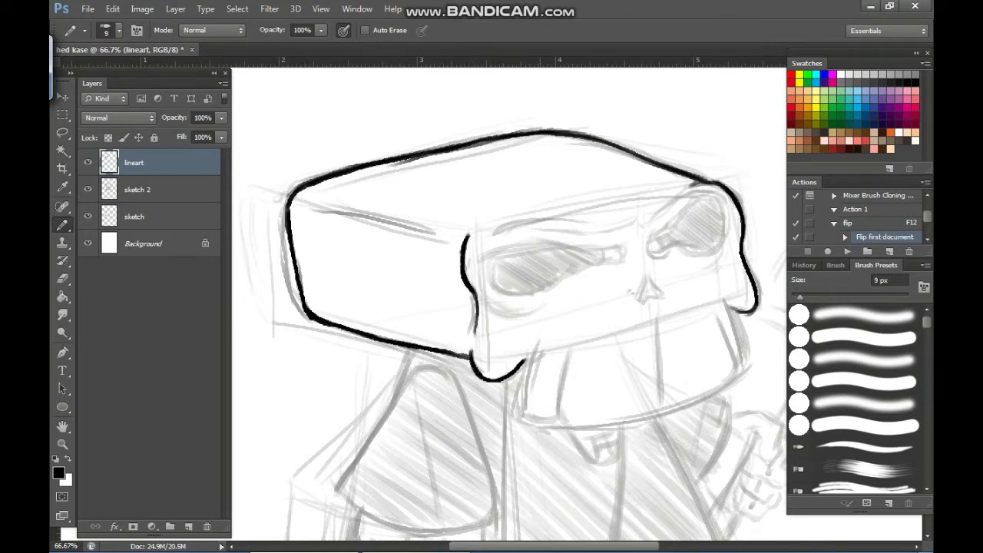
{"action": "left_click_drag", "start_coordinate": [608, 232], "coordinate": [492, 231]}
{"action": "left_click_drag", "start_coordinate": [645, 217], "coordinate": [685, 192]}
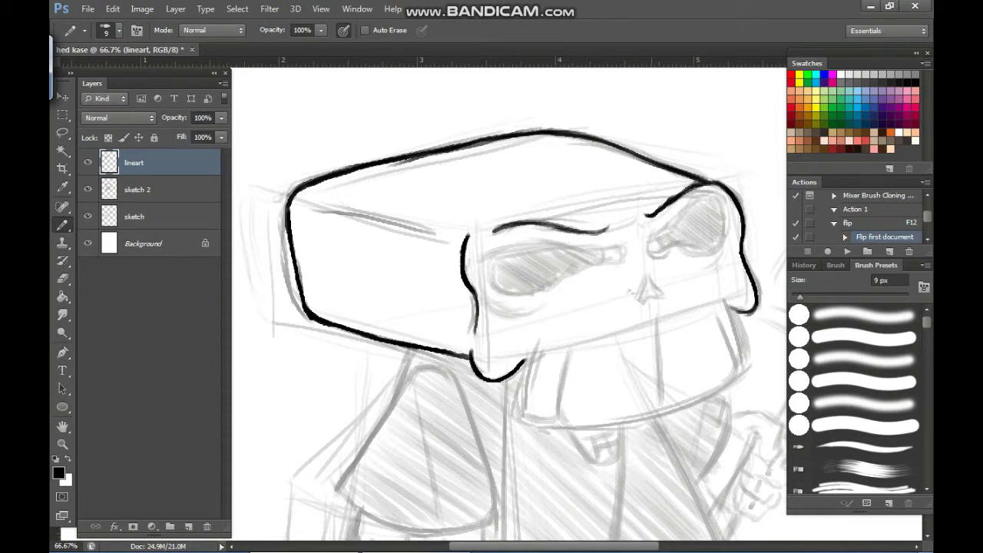
Ink the two slanted nostrils of the skull's nose and darken them inside
{"action": "mouse_move", "coordinate": [647, 274]}
{"action": "left_mouse_down"}
{"action": "mouse_move", "coordinate": [662, 293]}
{"action": "mouse_move", "coordinate": [637, 301]}
{"action": "left_mouse_up"}
{"action": "mouse_move", "coordinate": [648, 278]}
{"action": "left_mouse_down"}
{"action": "mouse_move", "coordinate": [662, 296]}
{"action": "mouse_move", "coordinate": [646, 291]}
{"action": "left_mouse_up"}
{"action": "key", "text": "bracketright"}
{"action": "mouse_move", "coordinate": [646, 290]}
{"action": "left_mouse_down"}
{"action": "mouse_move", "coordinate": [637, 304]}
{"action": "mouse_move", "coordinate": [658, 294]}
{"action": "left_mouse_up"}
{"action": "left_click_drag", "start_coordinate": [642, 282], "coordinate": [650, 294]}
Rework the far cheek's lower corner and ink the far edge of the teeth with an 8 px brush
{"action": "left_click_drag", "start_coordinate": [755, 292], "coordinate": [726, 311]}
{"action": "key", "text": "ctrl+z"}
{"action": "key", "text": "bracketleft"}
{"action": "key", "text": "bracketleft"}
{"action": "mouse_move", "coordinate": [741, 254]}
{"action": "left_mouse_down"}
{"action": "mouse_move", "coordinate": [751, 275]}
{"action": "mouse_move", "coordinate": [743, 304]}
{"action": "mouse_move", "coordinate": [723, 301]}
{"action": "mouse_move", "coordinate": [741, 357]}
{"action": "left_mouse_up"}
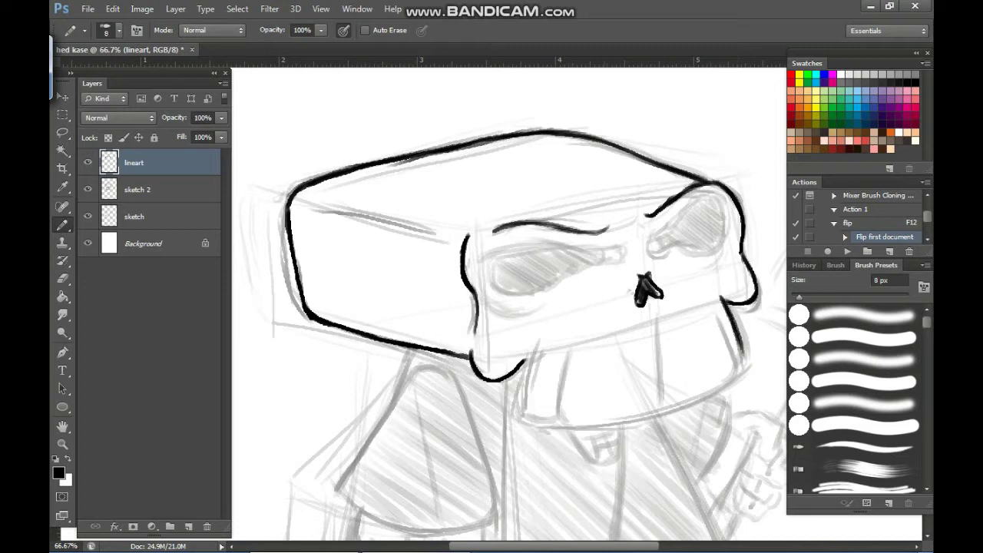
Ink the near side, bottom edges and dividing lines of the large teeth with a 9 px brush
{"action": "mouse_move", "coordinate": [543, 338]}
{"action": "left_mouse_down"}
{"action": "mouse_move", "coordinate": [528, 390]}
{"action": "mouse_move", "coordinate": [541, 415]}
{"action": "mouse_move", "coordinate": [561, 415]}
{"action": "left_mouse_up"}
{"action": "left_click_drag", "start_coordinate": [533, 354], "coordinate": [524, 368]}
{"action": "mouse_move", "coordinate": [654, 318]}
{"action": "left_mouse_down"}
{"action": "mouse_move", "coordinate": [668, 400]}
{"action": "mouse_move", "coordinate": [634, 316]}
{"action": "left_mouse_up"}
{"action": "mouse_move", "coordinate": [635, 314]}
{"action": "left_mouse_down"}
{"action": "mouse_move", "coordinate": [636, 323]}
{"action": "mouse_move", "coordinate": [544, 340]}
{"action": "mouse_move", "coordinate": [525, 332]}
{"action": "left_mouse_up"}
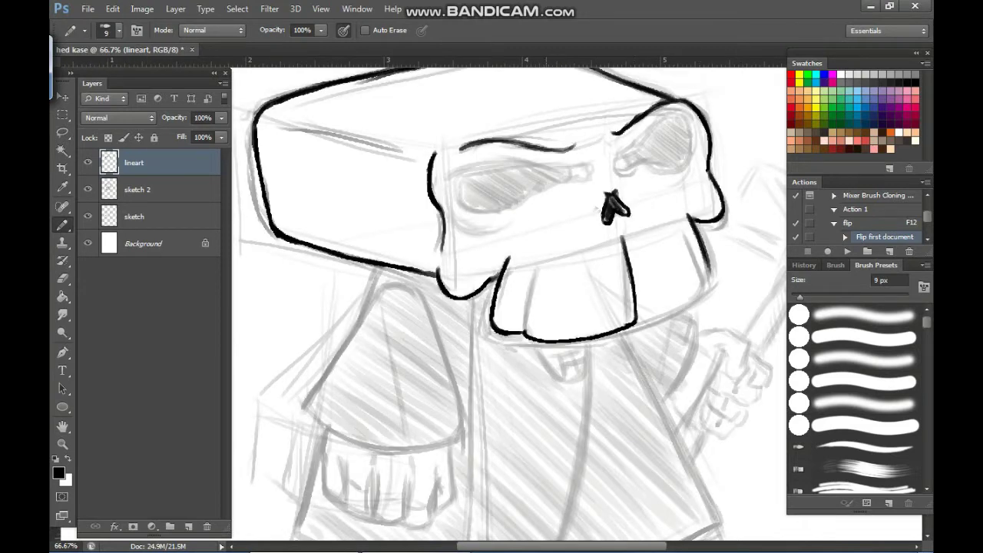
{"action": "left_click_drag", "start_coordinate": [533, 275], "coordinate": [526, 330]}
{"action": "mouse_move", "coordinate": [682, 238]}
{"action": "left_mouse_down"}
{"action": "mouse_move", "coordinate": [701, 300]}
{"action": "mouse_move", "coordinate": [659, 318]}
{"action": "left_mouse_up"}
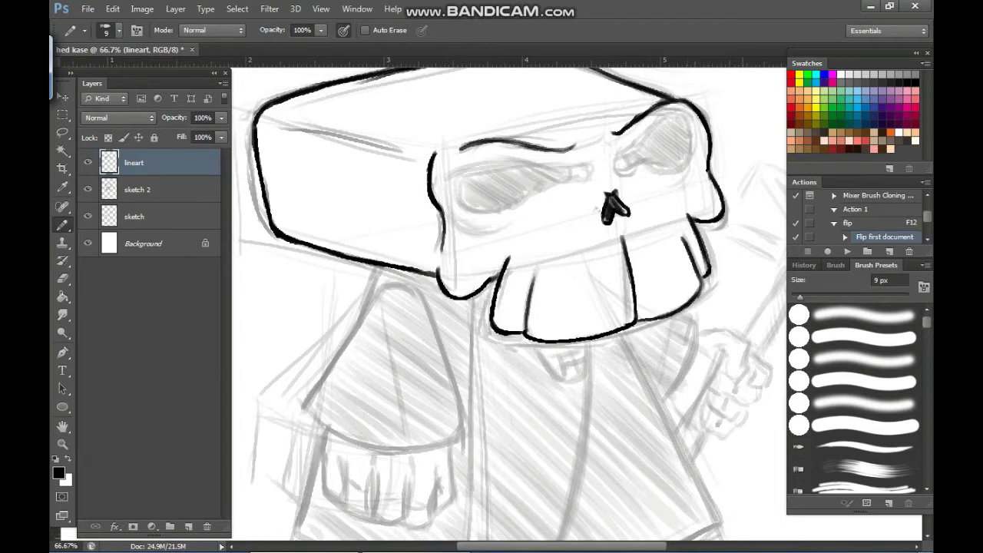
Outline the near eye socket and fill it with black
{"action": "mouse_move", "coordinate": [452, 180]}
{"action": "left_mouse_down"}
{"action": "mouse_move", "coordinate": [476, 159]}
{"action": "mouse_move", "coordinate": [576, 164]}
{"action": "mouse_move", "coordinate": [550, 188]}
{"action": "mouse_move", "coordinate": [461, 183]}
{"action": "mouse_move", "coordinate": [471, 204]}
{"action": "mouse_move", "coordinate": [502, 206]}
{"action": "left_mouse_up"}
{"action": "key", "text": "bracketright"}
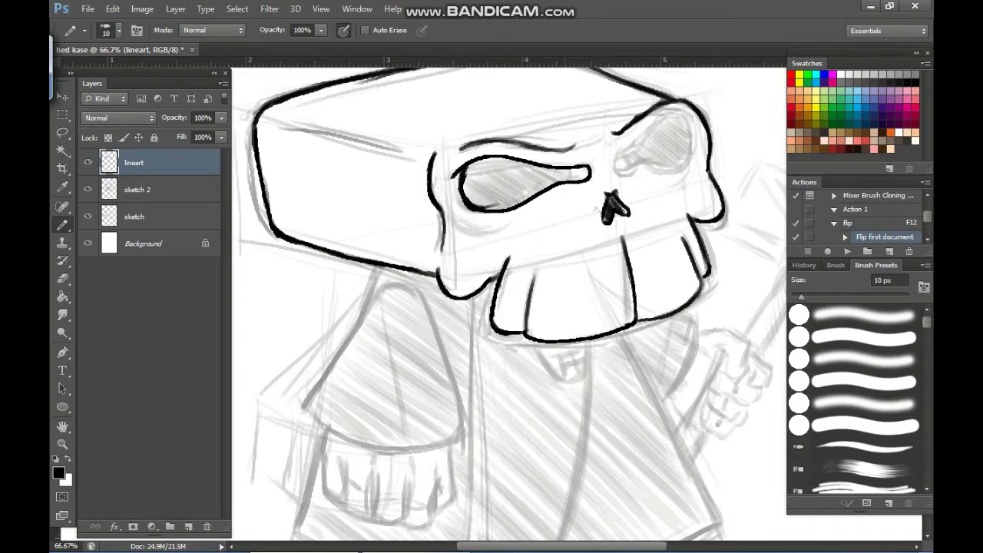
{"action": "key", "text": "g"}
{"action": "left_click", "coordinate": [522, 189]}
{"action": "key", "text": "b"}
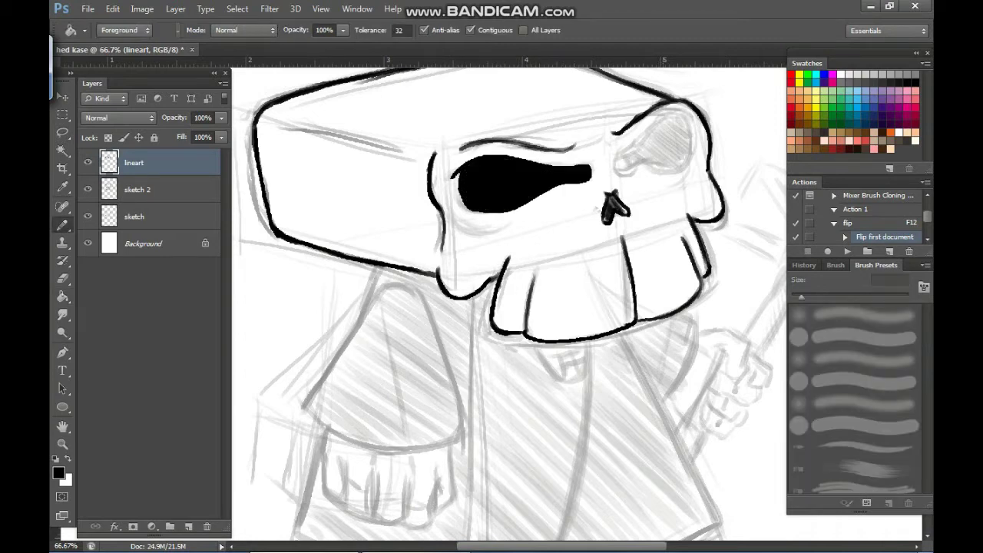
Outline the far eye socket with a 9 px brush and fill it with black
{"action": "mouse_move", "coordinate": [616, 163]}
{"action": "left_mouse_down"}
{"action": "mouse_move", "coordinate": [676, 122]}
{"action": "mouse_move", "coordinate": [652, 171]}
{"action": "mouse_move", "coordinate": [616, 165]}
{"action": "left_mouse_up"}
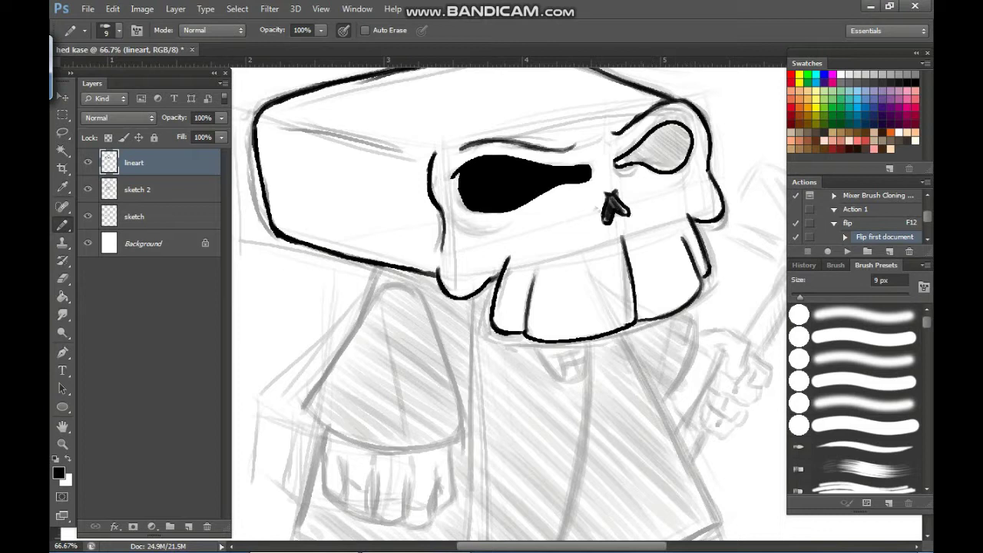
{"action": "key", "text": "g"}
{"action": "left_click", "coordinate": [624, 159]}
{"action": "key", "text": "b"}
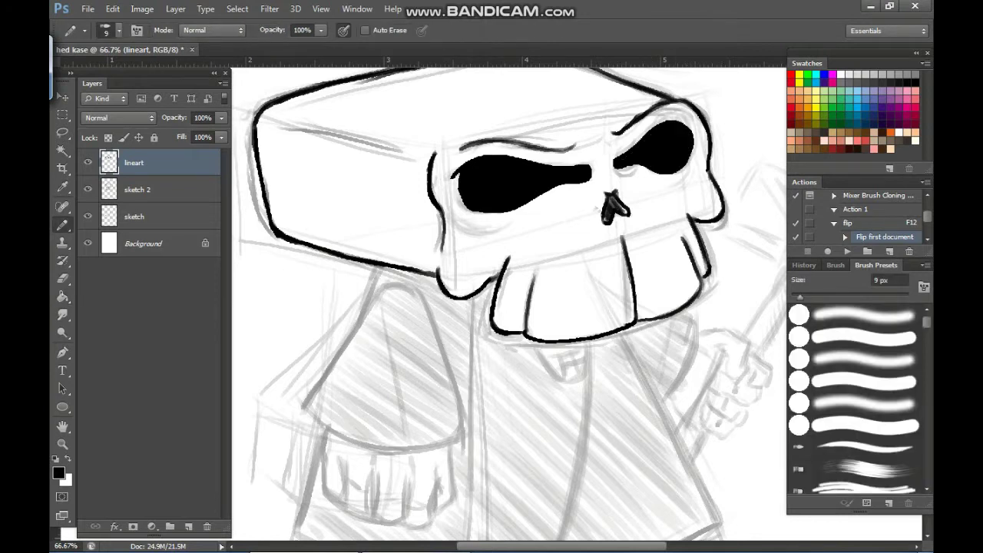
Paint thin white highlights inside the eye sockets and restore black as the foreground color
{"action": "key", "text": "x"}
{"action": "left_click_drag", "start_coordinate": [685, 129], "coordinate": [686, 163]}
{"action": "key", "text": "x"}
Touch up the near face edge with a 6 px brush, and hide the sketch 2 and sketch layers
{"action": "key", "text": "bracketleft"}
{"action": "scroll", "coordinate": [513, 297], "scroll_direction": "down", "scroll_amount": 2}
{"action": "scroll", "coordinate": [487, 377], "scroll_direction": "up", "scroll_amount": 2}
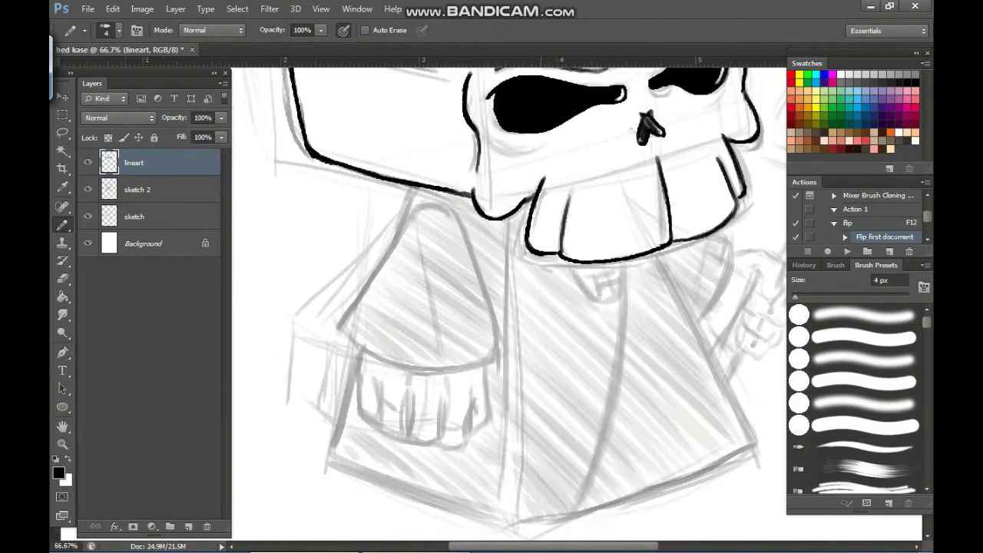
{"action": "key", "text": "bracketright"}
{"action": "left_click_drag", "start_coordinate": [470, 126], "coordinate": [477, 171]}
{"action": "left_click", "coordinate": [88, 189]}
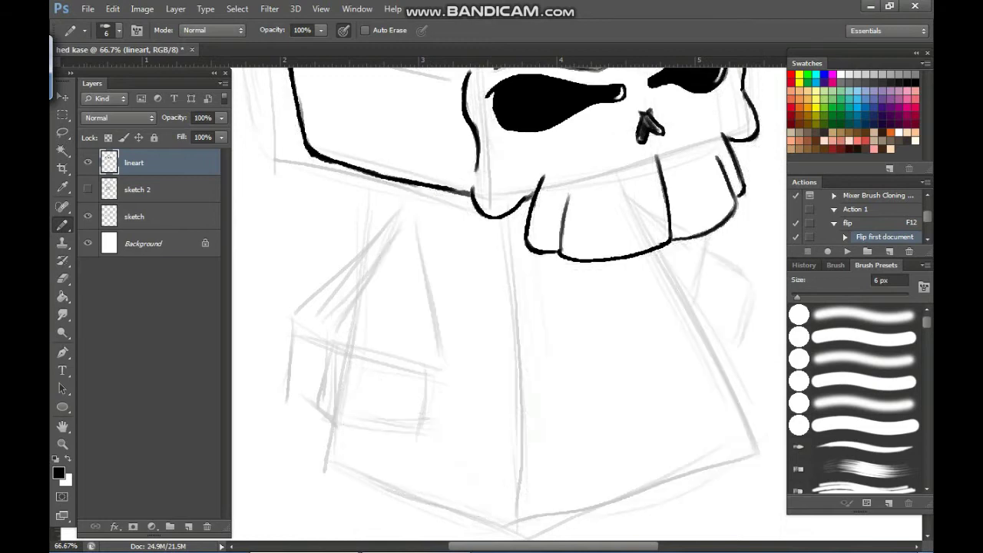
{"action": "left_click", "coordinate": [88, 216]}
Touch up the tooth lines, near cheek and lower head edge with a 7 px brush
{"action": "key", "text": "bracketright"}
{"action": "left_click_drag", "start_coordinate": [568, 195], "coordinate": [559, 251]}
{"action": "left_click_drag", "start_coordinate": [653, 230], "coordinate": [607, 306]}
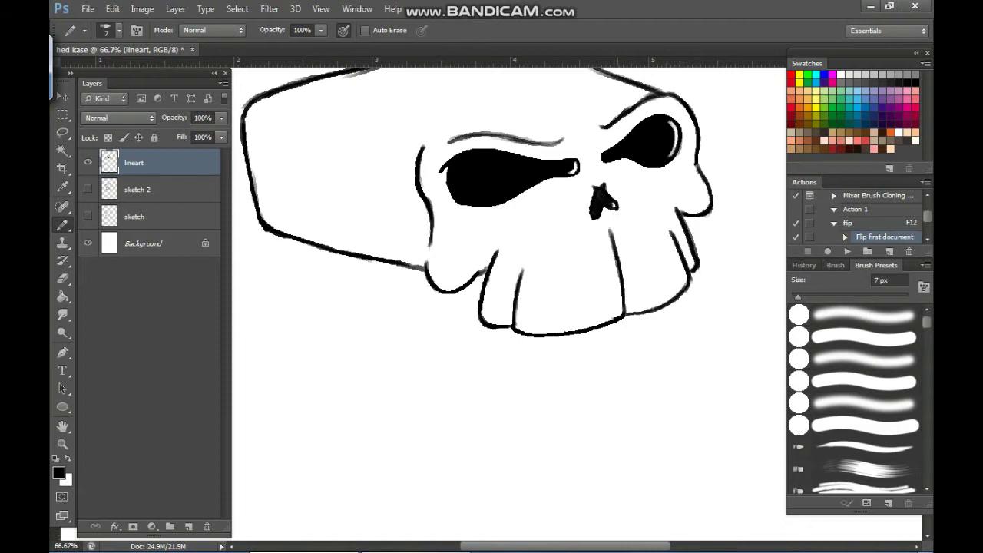
{"action": "left_click_drag", "start_coordinate": [469, 285], "coordinate": [486, 270]}
{"action": "left_click_drag", "start_coordinate": [399, 264], "coordinate": [420, 269]}
Thicken the brow lines above both eye sockets
{"action": "left_click_drag", "start_coordinate": [538, 207], "coordinate": [549, 243]}
{"action": "key", "text": "["}
{"action": "mouse_move", "coordinate": [576, 168]}
{"action": "left_mouse_down"}
{"action": "mouse_move", "coordinate": [557, 181]}
{"action": "mouse_move", "coordinate": [507, 169]}
{"action": "mouse_move", "coordinate": [465, 175]}
{"action": "left_mouse_up"}
{"action": "mouse_move", "coordinate": [628, 223]}
{"action": "left_mouse_down"}
{"action": "mouse_move", "coordinate": [625, 240]}
{"action": "mouse_move", "coordinate": [696, 169]}
{"action": "mouse_move", "coordinate": [695, 156]}
{"action": "left_mouse_up"}
{"action": "key", "text": "ctrl+minus"}
Show the sketch 2 layer again and ink the crease along the side of the box head
{"action": "left_click", "coordinate": [87, 189]}
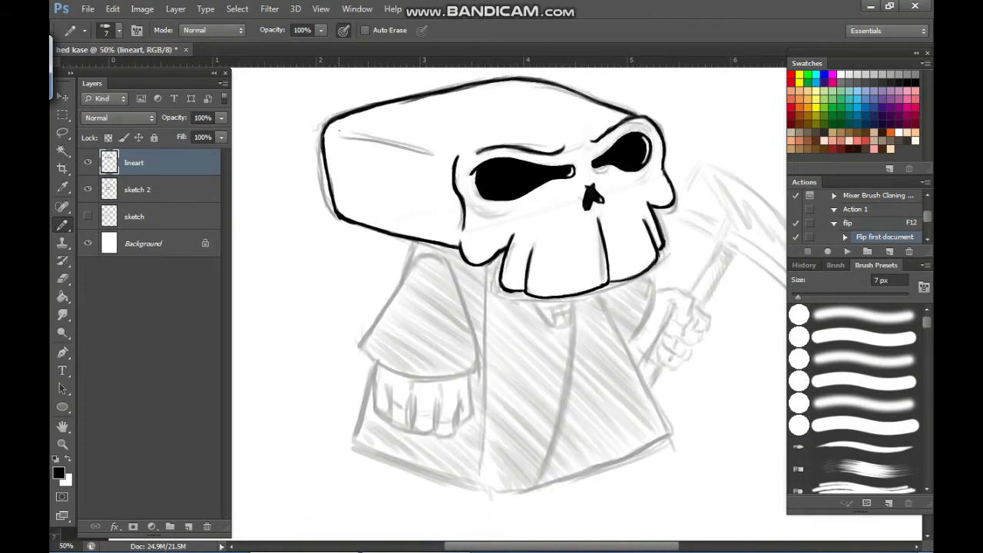
{"action": "left_click_drag", "start_coordinate": [338, 132], "coordinate": [448, 155]}
{"action": "mouse_move", "coordinate": [491, 300]}
{"action": "left_mouse_down"}
{"action": "mouse_move", "coordinate": [506, 317]}
{"action": "mouse_move", "coordinate": [465, 176]}
{"action": "mouse_move", "coordinate": [444, 175]}
{"action": "left_mouse_up"}
Ink the far edge, near front edge and curved front hem of the robe with a 15 px brush
{"action": "key", "text": "bracketright"}
{"action": "key", "text": "bracketright"}
{"action": "left_click_drag", "start_coordinate": [549, 165], "coordinate": [621, 311]}
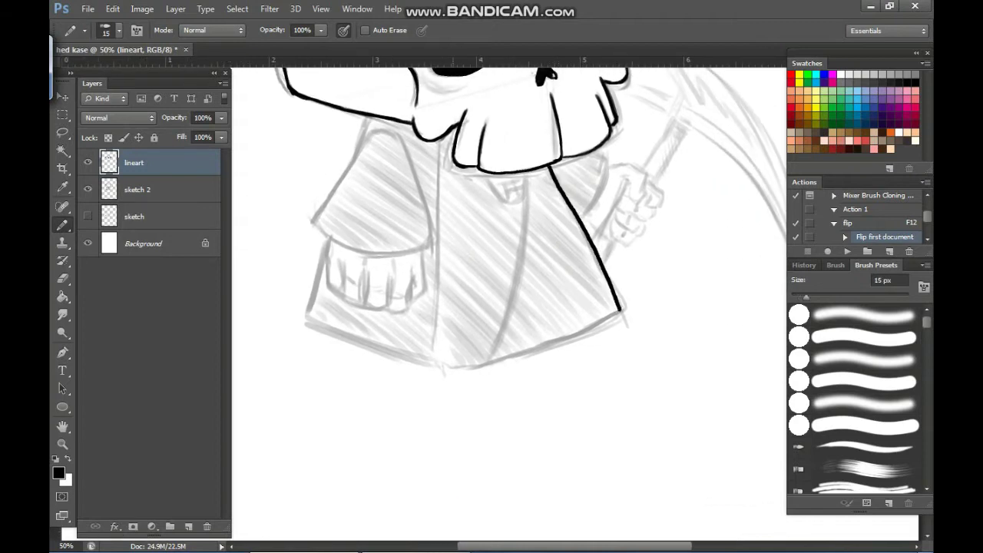
{"action": "left_click_drag", "start_coordinate": [443, 136], "coordinate": [430, 356]}
{"action": "key", "text": "ctrl+z"}
{"action": "left_click_drag", "start_coordinate": [446, 135], "coordinate": [431, 367]}
{"action": "left_click_drag", "start_coordinate": [447, 138], "coordinate": [432, 365]}
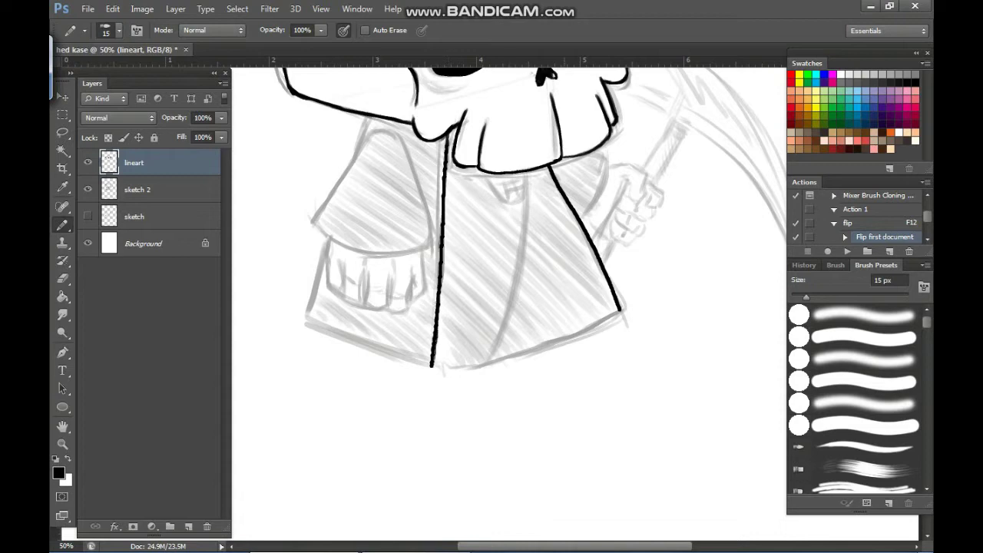
{"action": "left_click_drag", "start_coordinate": [621, 311], "coordinate": [432, 367]}
Ink the small collar opening below the teeth and the curved front seam down to the robe's hem
{"action": "left_click_drag", "start_coordinate": [525, 173], "coordinate": [523, 200]}
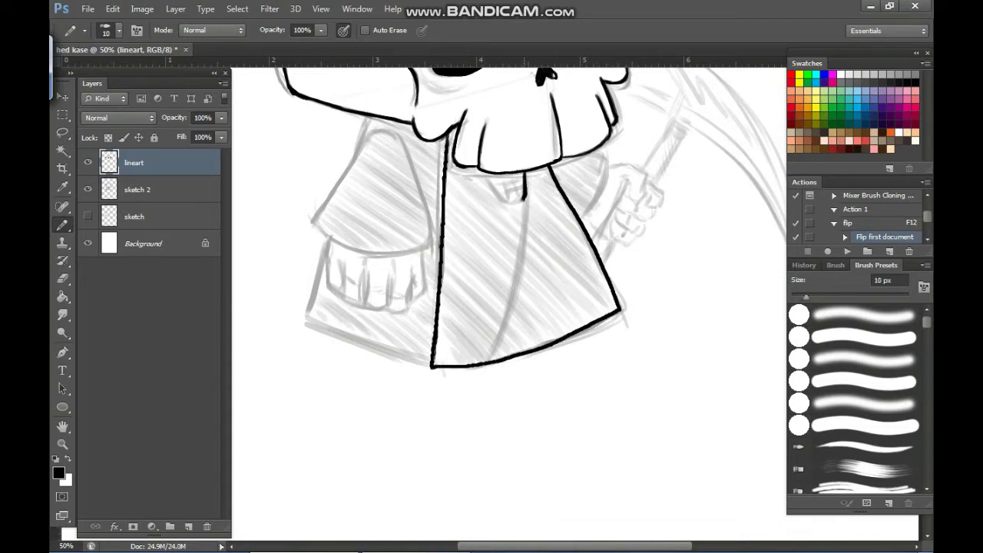
{"action": "left_click_drag", "start_coordinate": [482, 172], "coordinate": [514, 204]}
{"action": "left_click", "coordinate": [417, 540]}
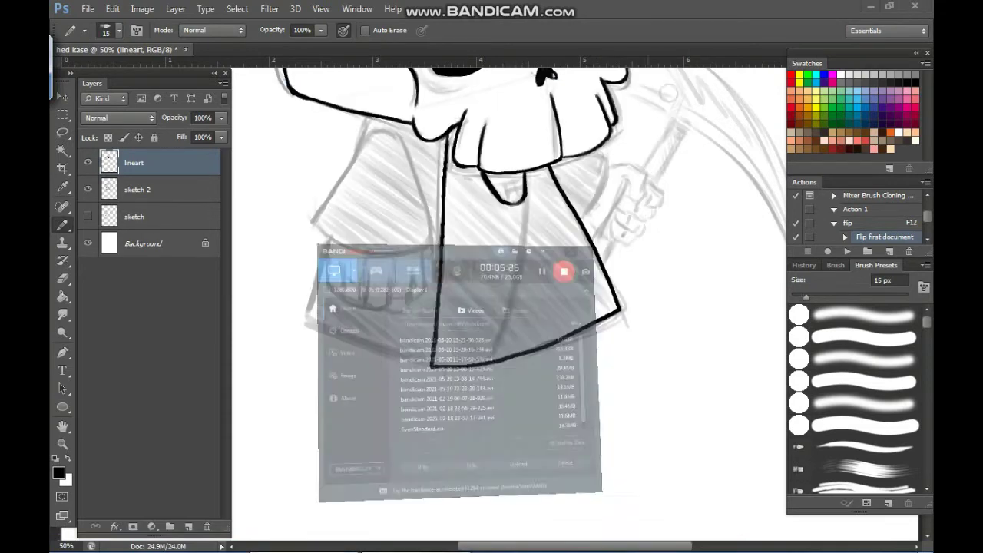
{"action": "mouse_move", "coordinate": [524, 173]}
{"action": "left_mouse_down"}
{"action": "mouse_move", "coordinate": [522, 239]}
{"action": "mouse_move", "coordinate": [473, 364]}
{"action": "left_mouse_up"}
{"action": "key", "text": "bracketright"}
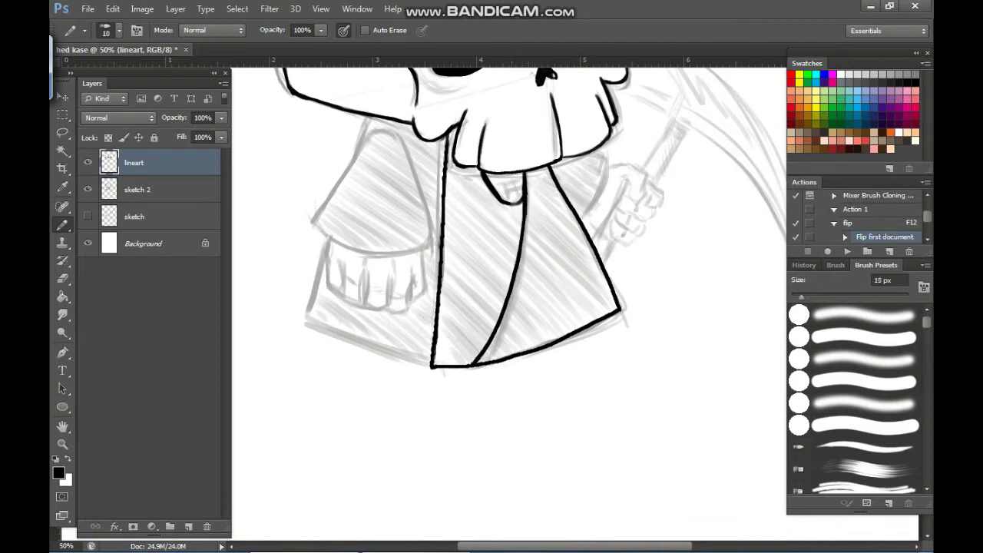
Hatch the neck inside the collar opening with a finer brush
{"action": "key", "text": "bracketleft"}
{"action": "key", "text": "bracketleft"}
{"action": "left_click_drag", "start_coordinate": [499, 187], "coordinate": [519, 189]}
{"action": "mouse_move", "coordinate": [504, 198]}
{"action": "left_mouse_down"}
{"action": "mouse_move", "coordinate": [519, 195]}
{"action": "mouse_move", "coordinate": [506, 198]}
{"action": "left_mouse_up"}
Ink the near shoulder line and the full outline of the bell-shaped near sleeve, finishing with a 10 px brush
{"action": "mouse_move", "coordinate": [377, 119]}
{"action": "left_mouse_down"}
{"action": "mouse_move", "coordinate": [375, 136]}
{"action": "mouse_move", "coordinate": [407, 152]}
{"action": "mouse_move", "coordinate": [438, 239]}
{"action": "left_mouse_up"}
{"action": "left_click_drag", "start_coordinate": [461, 299], "coordinate": [480, 364]}
{"action": "key", "text": "ctrl+minus"}
{"action": "key", "text": "ctrl+minus"}
{"action": "key", "text": "ctrl+plus"}
{"action": "key", "text": "ctrl+plus"}
{"action": "key", "text": "ctrl+plus"}
{"action": "left_click_drag", "start_coordinate": [446, 308], "coordinate": [514, 307]}
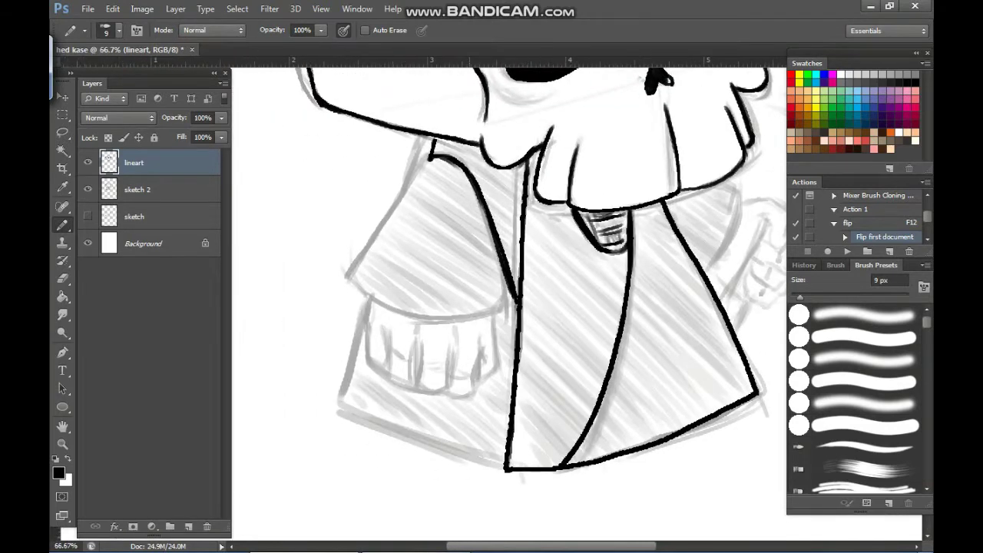
{"action": "key", "text": "]"}
{"action": "mouse_move", "coordinate": [441, 158]}
{"action": "left_mouse_down"}
{"action": "mouse_move", "coordinate": [427, 162]}
{"action": "mouse_move", "coordinate": [361, 275]}
{"action": "mouse_move", "coordinate": [407, 315]}
{"action": "mouse_move", "coordinate": [513, 301]}
{"action": "left_mouse_up"}
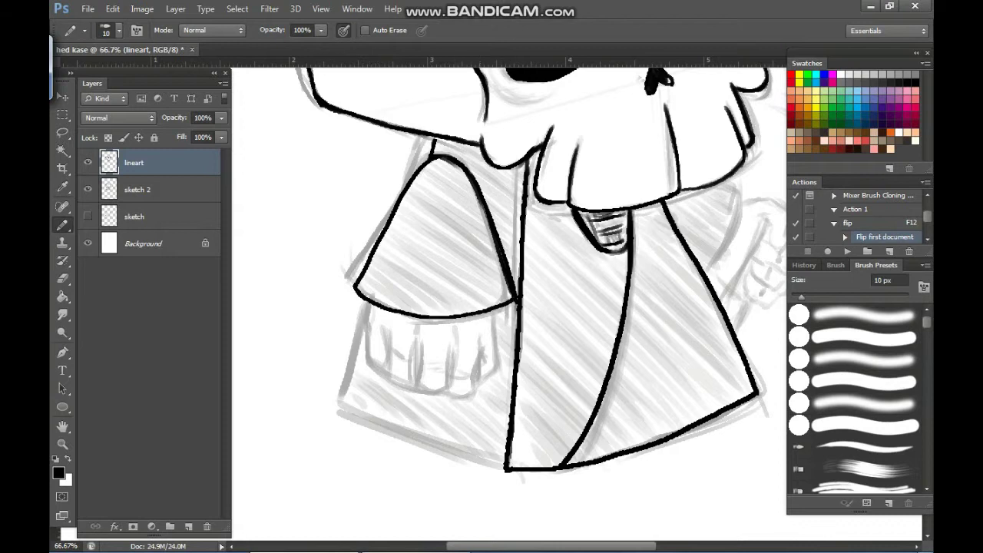
Ink the near hand's fingers closest to the robe front, including their knuckle marks, with a 9 px brush
{"action": "scroll", "coordinate": [507, 307], "scroll_direction": "down", "scroll_amount": 3}
{"action": "key", "text": "bracketleft"}
{"action": "mouse_move", "coordinate": [495, 229]}
{"action": "left_mouse_down"}
{"action": "mouse_move", "coordinate": [496, 281]}
{"action": "mouse_move", "coordinate": [477, 290]}
{"action": "mouse_move", "coordinate": [475, 310]}
{"action": "mouse_move", "coordinate": [447, 307]}
{"action": "left_mouse_up"}
{"action": "left_click_drag", "start_coordinate": [443, 264], "coordinate": [447, 306]}
{"action": "left_click_drag", "start_coordinate": [450, 295], "coordinate": [464, 294]}
{"action": "mouse_move", "coordinate": [451, 299]}
{"action": "left_mouse_down"}
{"action": "mouse_move", "coordinate": [464, 297]}
{"action": "mouse_move", "coordinate": [436, 310]}
{"action": "mouse_move", "coordinate": [420, 302]}
{"action": "left_mouse_up"}
{"action": "key", "text": "bracketright"}
{"action": "left_click_drag", "start_coordinate": [416, 268], "coordinate": [419, 303]}
{"action": "left_click_drag", "start_coordinate": [425, 289], "coordinate": [434, 293]}
{"action": "key", "text": "bracketleft"}
{"action": "left_click_drag", "start_coordinate": [442, 265], "coordinate": [445, 300]}
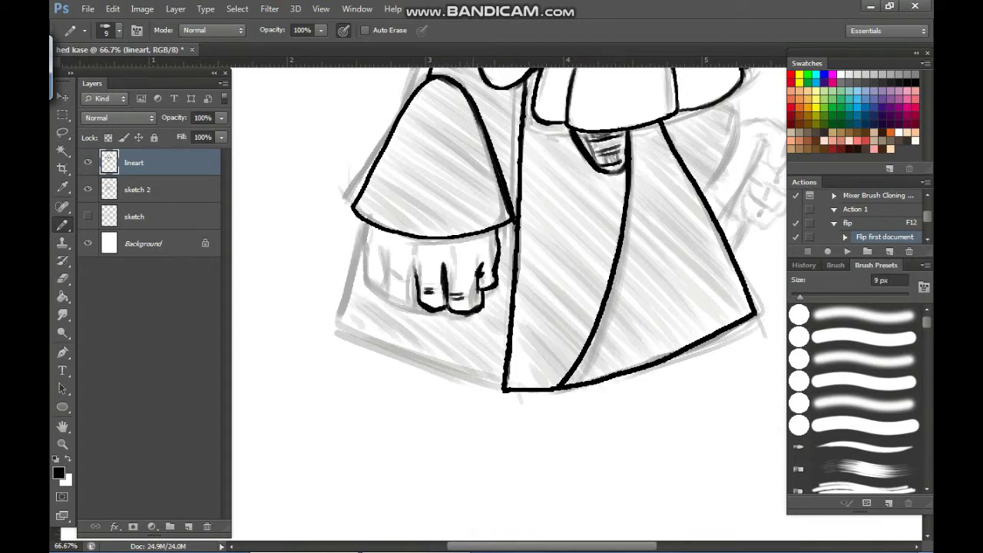
{"action": "left_click_drag", "start_coordinate": [475, 258], "coordinate": [475, 288]}
Ink the remaining fingers and outer edge of the near hand with an 8 px brush
{"action": "key", "text": "bracketright"}
{"action": "mouse_move", "coordinate": [442, 245]}
{"action": "left_mouse_down"}
{"action": "mouse_move", "coordinate": [451, 249]}
{"action": "mouse_move", "coordinate": [415, 278]}
{"action": "mouse_move", "coordinate": [415, 294]}
{"action": "left_mouse_up"}
{"action": "key", "text": "bracketleft"}
{"action": "key", "text": "bracketleft"}
{"action": "mouse_move", "coordinate": [387, 253]}
{"action": "left_mouse_down"}
{"action": "mouse_move", "coordinate": [393, 284]}
{"action": "mouse_move", "coordinate": [408, 284]}
{"action": "left_mouse_up"}
{"action": "left_click_drag", "start_coordinate": [396, 289], "coordinate": [412, 305]}
{"action": "left_click_drag", "start_coordinate": [367, 226], "coordinate": [378, 275]}
{"action": "mouse_move", "coordinate": [377, 273]}
{"action": "left_mouse_down"}
{"action": "mouse_move", "coordinate": [395, 294]}
{"action": "mouse_move", "coordinate": [392, 282]}
{"action": "left_mouse_up"}
Ink the outline of the far sleeve beside the robe with a 9 px brush
{"action": "key", "text": "ctrl+minus"}
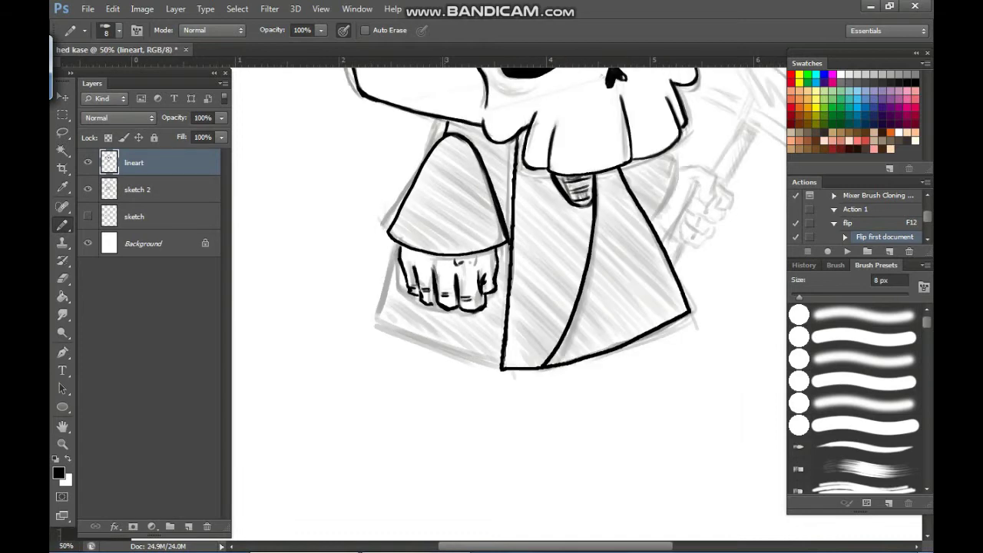
{"action": "left_click_drag", "start_coordinate": [584, 276], "coordinate": [468, 301]}
{"action": "key", "text": "ctrl+plus"}
{"action": "left_click_drag", "start_coordinate": [568, 215], "coordinate": [482, 280]}
{"action": "key", "text": "bracketright"}
{"action": "mouse_move", "coordinate": [478, 200]}
{"action": "left_mouse_down"}
{"action": "mouse_move", "coordinate": [501, 208]}
{"action": "mouse_move", "coordinate": [465, 296]}
{"action": "left_mouse_up"}
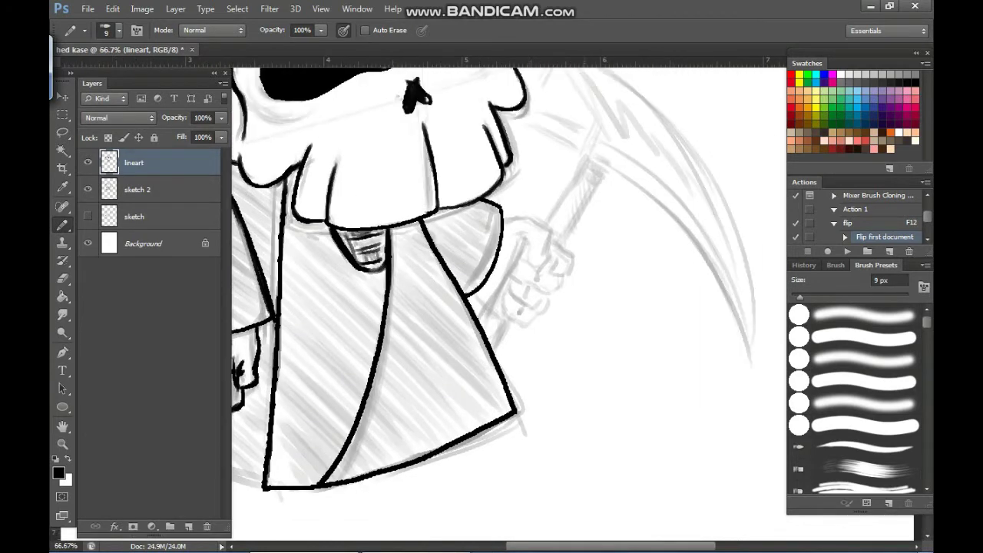
Ink the far hand's back, knuckles and curled fingers gripping the scythe handle
{"action": "mouse_move", "coordinate": [505, 225]}
{"action": "left_mouse_down"}
{"action": "mouse_move", "coordinate": [531, 219]}
{"action": "mouse_move", "coordinate": [555, 244]}
{"action": "mouse_move", "coordinate": [535, 282]}
{"action": "left_mouse_up"}
{"action": "left_click_drag", "start_coordinate": [536, 239], "coordinate": [510, 275]}
{"action": "mouse_move", "coordinate": [558, 253]}
{"action": "left_mouse_down"}
{"action": "mouse_move", "coordinate": [568, 277]}
{"action": "mouse_move", "coordinate": [548, 300]}
{"action": "mouse_move", "coordinate": [519, 297]}
{"action": "left_mouse_up"}
{"action": "mouse_move", "coordinate": [508, 277]}
{"action": "left_mouse_down"}
{"action": "mouse_move", "coordinate": [517, 290]}
{"action": "mouse_move", "coordinate": [552, 271]}
{"action": "left_mouse_up"}
{"action": "left_click_drag", "start_coordinate": [547, 246], "coordinate": [550, 260]}
{"action": "mouse_move", "coordinate": [544, 282]}
{"action": "left_mouse_down"}
{"action": "mouse_move", "coordinate": [542, 305]}
{"action": "mouse_move", "coordinate": [559, 288]}
{"action": "left_mouse_up"}
{"action": "mouse_move", "coordinate": [533, 277]}
{"action": "left_mouse_down"}
{"action": "mouse_move", "coordinate": [518, 300]}
{"action": "mouse_move", "coordinate": [518, 277]}
{"action": "left_mouse_up"}
{"action": "mouse_move", "coordinate": [542, 306]}
{"action": "left_mouse_down"}
{"action": "mouse_move", "coordinate": [536, 317]}
{"action": "mouse_move", "coordinate": [515, 297]}
{"action": "left_mouse_up"}
{"action": "mouse_move", "coordinate": [519, 282]}
{"action": "left_mouse_down"}
{"action": "mouse_move", "coordinate": [506, 291]}
{"action": "mouse_move", "coordinate": [511, 304]}
{"action": "left_mouse_up"}
{"action": "left_click_drag", "start_coordinate": [513, 281], "coordinate": [526, 278]}
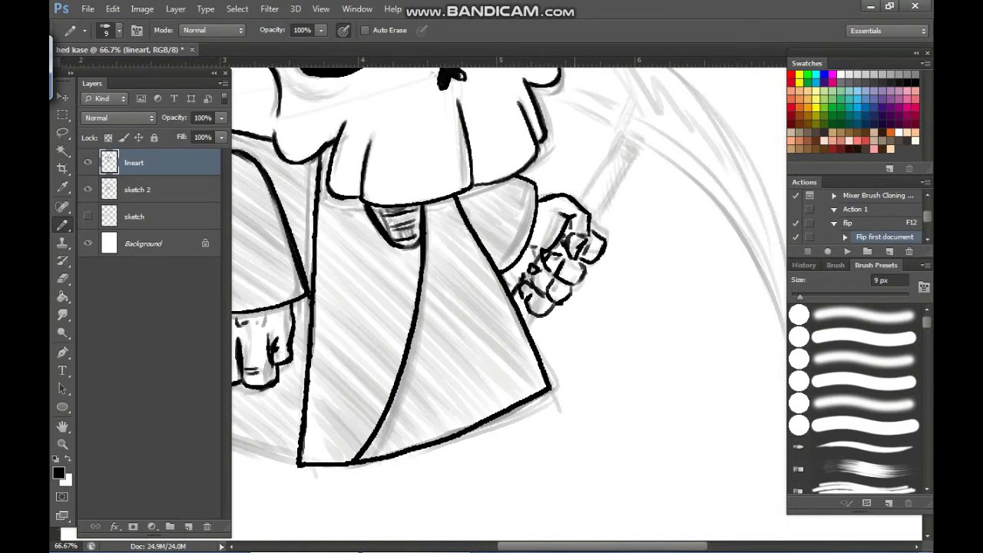
Ink both sides of the scythe handle above the far hand
{"action": "left_click_drag", "start_coordinate": [619, 138], "coordinate": [580, 201]}
{"action": "key", "text": "ctrl+alt+z"}
{"action": "key", "text": "ctrl+alt+z"}
{"action": "left_click_drag", "start_coordinate": [619, 139], "coordinate": [580, 202]}
{"action": "mouse_move", "coordinate": [621, 144]}
{"action": "left_mouse_down"}
{"action": "mouse_move", "coordinate": [581, 202]}
{"action": "mouse_move", "coordinate": [594, 220]}
{"action": "left_mouse_up"}
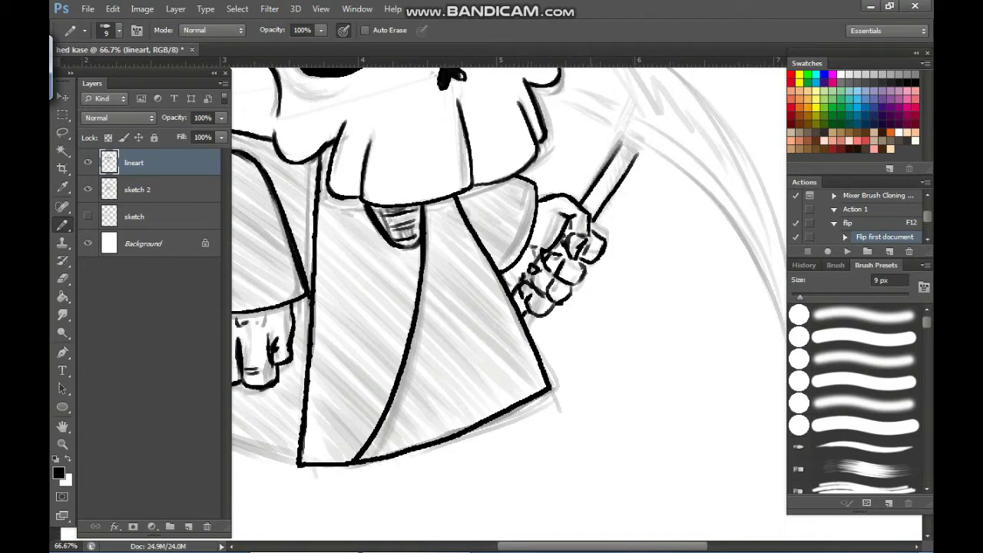
Ink the collar at the top of the scythe handle and the blunt end of the blade
{"action": "mouse_move", "coordinate": [622, 162]}
{"action": "left_mouse_down"}
{"action": "mouse_move", "coordinate": [457, 298]}
{"action": "mouse_move", "coordinate": [481, 292]}
{"action": "left_mouse_up"}
{"action": "mouse_move", "coordinate": [482, 288]}
{"action": "left_mouse_down"}
{"action": "mouse_move", "coordinate": [391, 235]}
{"action": "mouse_move", "coordinate": [428, 162]}
{"action": "mouse_move", "coordinate": [399, 151]}
{"action": "left_mouse_up"}
{"action": "key", "text": "ctrl+z"}
{"action": "left_click_drag", "start_coordinate": [361, 214], "coordinate": [398, 143]}
{"action": "key", "text": "z"}
{"action": "key", "text": "ctrl+z"}
{"action": "left_click_drag", "start_coordinate": [361, 214], "coordinate": [401, 141]}
Ink the outer and inner curved edges of the scythe blade down to its tip
{"action": "mouse_move", "coordinate": [402, 142]}
{"action": "left_mouse_down"}
{"action": "mouse_move", "coordinate": [427, 149]}
{"action": "mouse_move", "coordinate": [510, 224]}
{"action": "mouse_move", "coordinate": [578, 366]}
{"action": "mouse_move", "coordinate": [589, 461]}
{"action": "left_mouse_up"}
{"action": "mouse_move", "coordinate": [364, 214]}
{"action": "left_mouse_down"}
{"action": "mouse_move", "coordinate": [457, 274]}
{"action": "mouse_move", "coordinate": [588, 462]}
{"action": "left_mouse_up"}
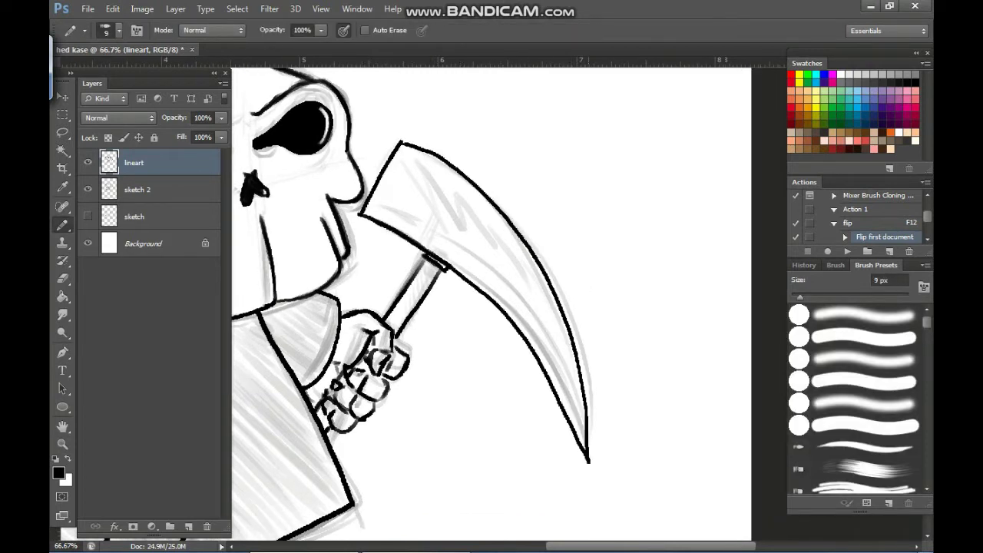
{"action": "key", "text": "ctrl+z"}
{"action": "mouse_move", "coordinate": [364, 215]}
{"action": "left_mouse_down"}
{"action": "mouse_move", "coordinate": [513, 321]}
{"action": "mouse_move", "coordinate": [588, 459]}
{"action": "left_mouse_up"}
{"action": "left_click_drag", "start_coordinate": [366, 214], "coordinate": [419, 230]}
{"action": "key", "text": "ctrl+z"}
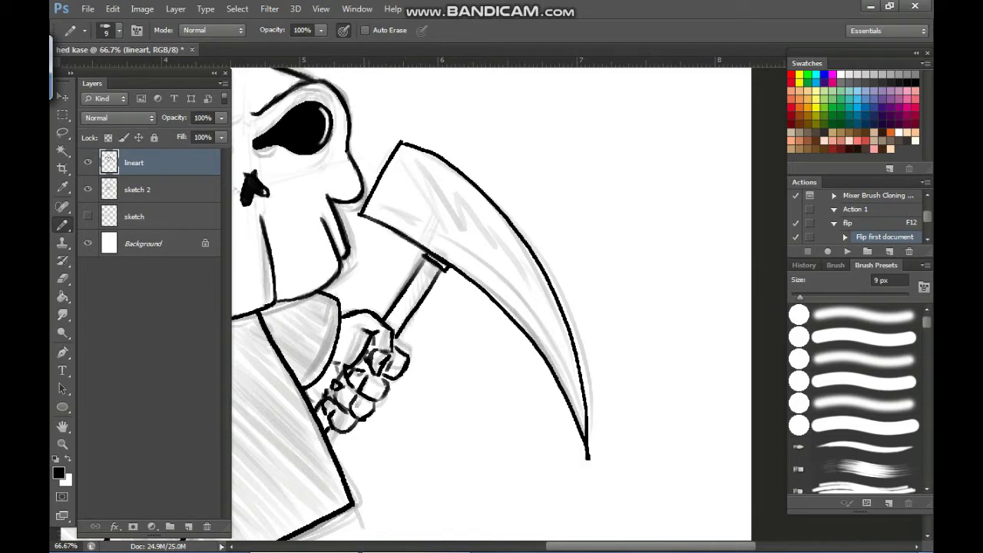
Ink the bevel line that follows the inner curve of the scythe blade down to its tip
{"action": "mouse_move", "coordinate": [366, 215]}
{"action": "left_mouse_down"}
{"action": "mouse_move", "coordinate": [513, 306]}
{"action": "mouse_move", "coordinate": [585, 453]}
{"action": "left_mouse_up"}
{"action": "key", "text": "ctrl+minus"}
{"action": "key", "text": "ctrl+minus"}
{"action": "left_click_drag", "start_coordinate": [491, 307], "coordinate": [519, 263]}
{"action": "key", "text": "ctrl+plus"}
{"action": "left_click_drag", "start_coordinate": [338, 307], "coordinate": [604, 298]}
Hide the sketch 2 layer so only the line art shows
{"action": "key", "text": "bracketright"}
{"action": "key", "text": "bracketright"}
{"action": "mouse_move", "coordinate": [403, 332]}
{"action": "left_mouse_down"}
{"action": "mouse_move", "coordinate": [389, 393]}
{"action": "mouse_move", "coordinate": [504, 438]}
{"action": "left_mouse_up"}
{"action": "key", "text": "ctrl+minus"}
{"action": "key", "text": "ctrl+minus"}
{"action": "left_click", "coordinate": [87, 189]}
{"action": "key", "text": "ctrl+plus"}
{"action": "key", "text": "ctrl+plus"}
{"action": "key", "text": "ctrl+plus"}
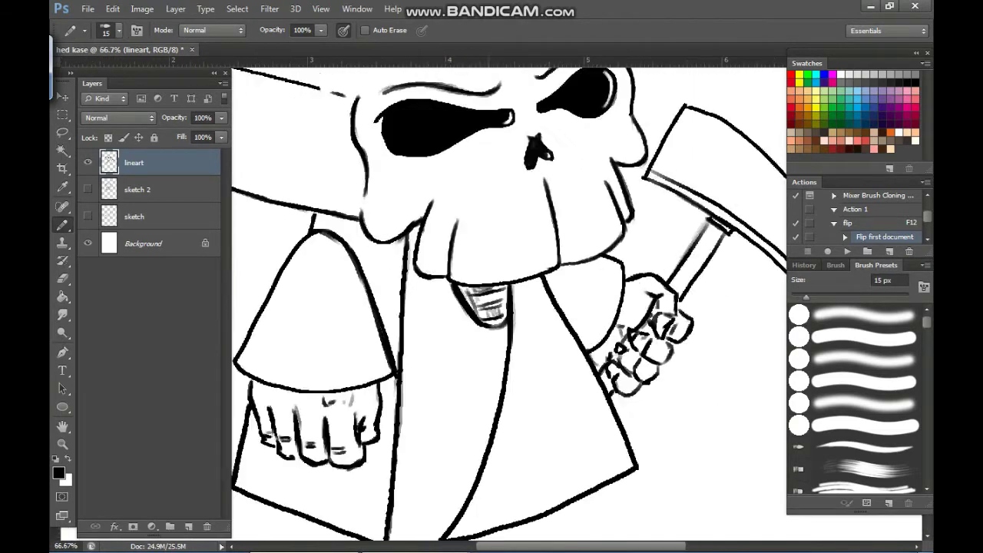
Touch up the lines of the far hand beside the scythe handle with a 10 px pencil
{"action": "mouse_move", "coordinate": [615, 330]}
{"action": "left_mouse_down"}
{"action": "mouse_move", "coordinate": [533, 406]}
{"action": "mouse_move", "coordinate": [565, 419]}
{"action": "left_mouse_up"}
{"action": "key", "text": "bracketleft"}
{"action": "mouse_move", "coordinate": [538, 425]}
{"action": "left_mouse_down"}
{"action": "mouse_move", "coordinate": [538, 437]}
{"action": "mouse_move", "coordinate": [522, 436]}
{"action": "left_mouse_up"}
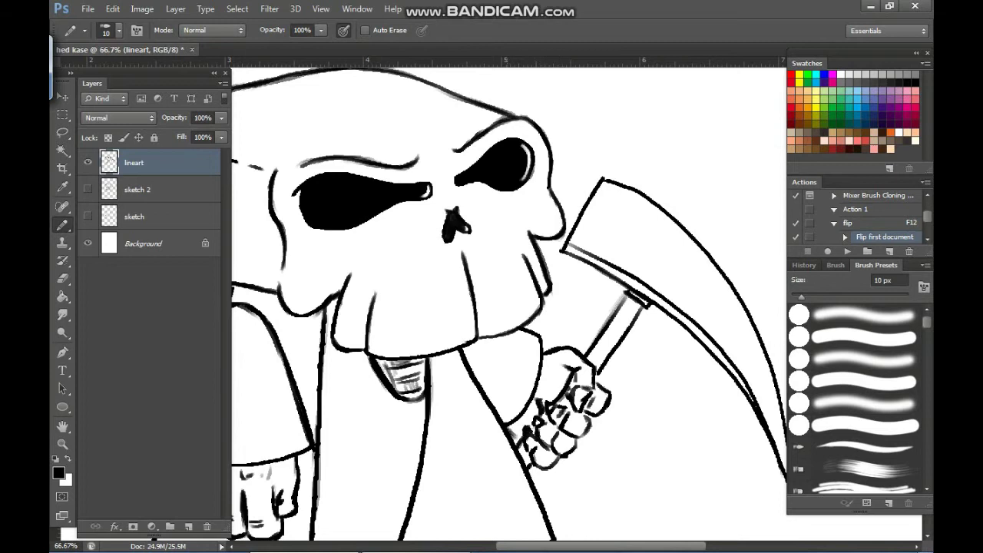
{"action": "left_click_drag", "start_coordinate": [583, 338], "coordinate": [552, 377]}
{"action": "key", "text": "bracketleft"}
{"action": "mouse_move", "coordinate": [536, 284]}
{"action": "left_mouse_down"}
{"action": "mouse_move", "coordinate": [592, 309]}
{"action": "mouse_move", "coordinate": [569, 299]}
{"action": "left_mouse_up"}
{"action": "key", "text": "ctrl+z"}
{"action": "left_click_drag", "start_coordinate": [596, 328], "coordinate": [580, 361]}
{"action": "mouse_move", "coordinate": [612, 349]}
{"action": "left_mouse_down"}
{"action": "mouse_move", "coordinate": [598, 373]}
{"action": "mouse_move", "coordinate": [553, 333]}
{"action": "left_mouse_up"}
{"action": "key", "text": "ctrl+alt+z"}
{"action": "key", "text": "ctrl+alt+z"}
{"action": "key", "text": "ctrl+alt+z"}
{"action": "key", "text": "ctrl+alt+z"}
Touch up the contour around the far sleeve with a 9 px pencil
{"action": "mouse_move", "coordinate": [542, 299]}
{"action": "left_mouse_down"}
{"action": "mouse_move", "coordinate": [520, 329]}
{"action": "mouse_move", "coordinate": [525, 368]}
{"action": "left_mouse_up"}
{"action": "left_click_drag", "start_coordinate": [532, 354], "coordinate": [513, 382]}
{"action": "key", "text": "ctrl+minus"}
{"action": "key", "text": "ctrl+minus"}
{"action": "key", "text": "ctrl+minus"}
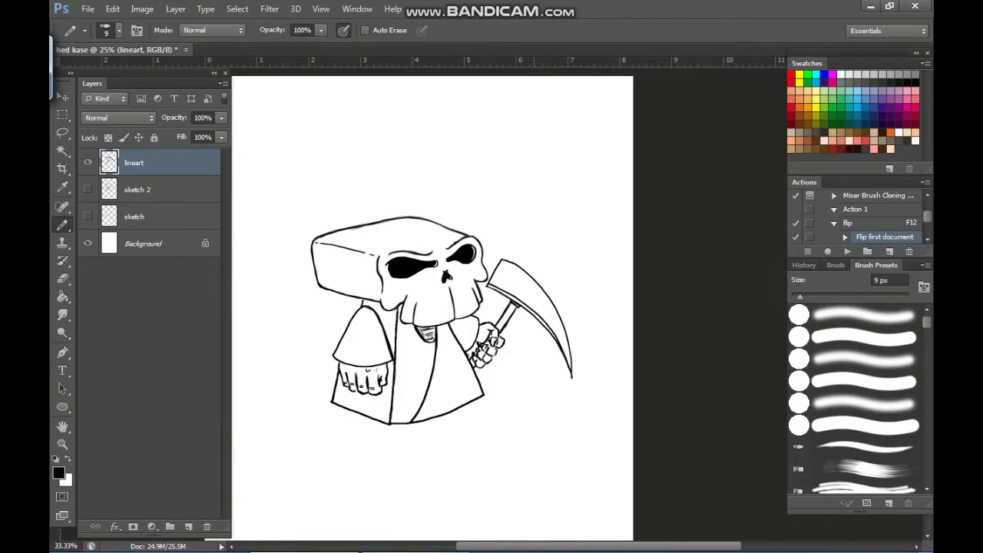
Ink short knuckle and finger lines on the near hand with a 7 px pencil
{"action": "key", "text": "ctrl+plus"}
{"action": "key", "text": "ctrl+plus"}
{"action": "left_click_drag", "start_coordinate": [369, 419], "coordinate": [541, 272]}
{"action": "key", "text": "ctrl+plus"}
{"action": "key", "text": "ctrl+plus"}
{"action": "key", "text": "bracketleft"}
{"action": "key", "text": "bracketleft"}
{"action": "left_click_drag", "start_coordinate": [368, 258], "coordinate": [370, 281]}
{"action": "left_click_drag", "start_coordinate": [282, 275], "coordinate": [287, 299]}
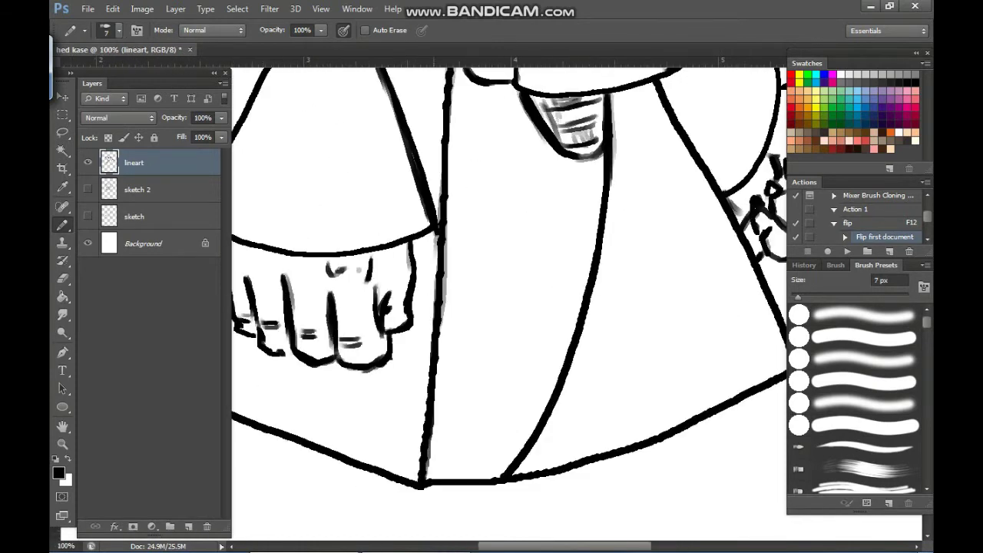
Add a new layer directly below the lineart layer and name it color
{"action": "key", "text": "ctrl+minus"}
{"action": "key", "text": "ctrl+minus"}
{"action": "key", "text": "ctrl+minus"}
{"action": "key", "text": "ctrl+shift+alt+n"}
{"action": "key", "text": "ctrl+plus"}
{"action": "key", "text": "ctrl+plus"}
{"action": "key", "text": "ctrl+minus"}
{"action": "key", "text": "ctrl+minus"}
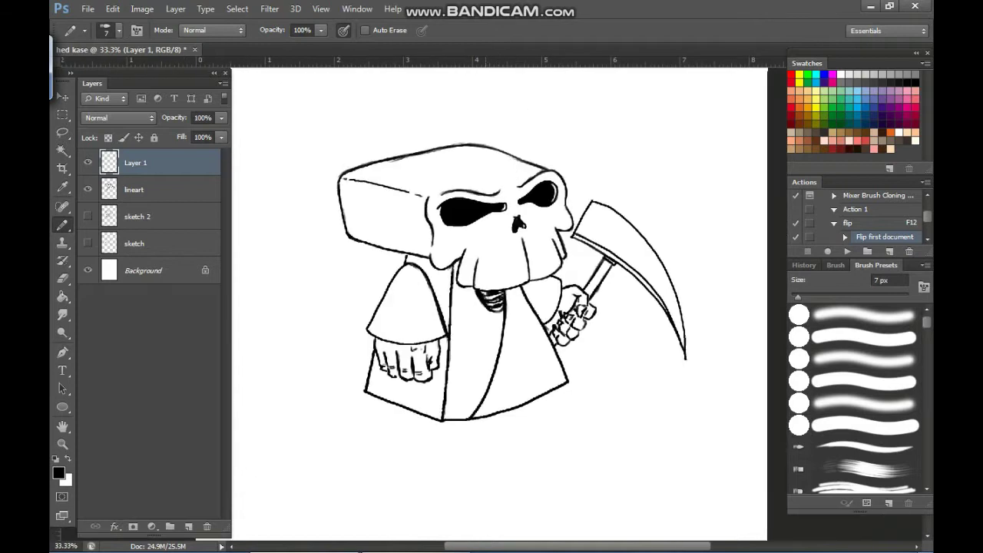
{"action": "left_click_drag", "start_coordinate": [138, 163], "coordinate": [138, 203]}
{"action": "double_click", "coordinate": [139, 190]}
{"action": "type", "text": "color"}
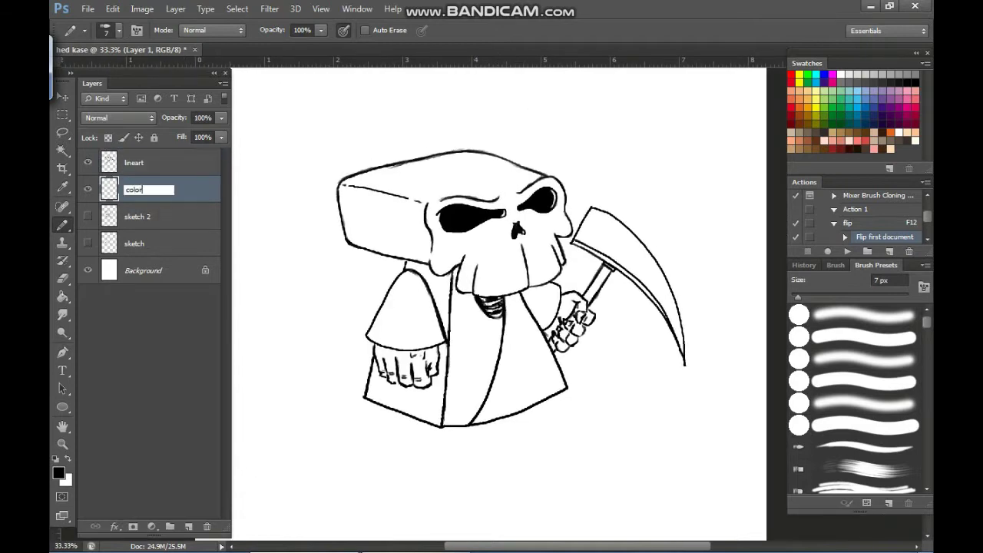
{"action": "key", "text": "Return"}
Select the empty area around the character on the lineart layer, expand the selection, and make the color layer active
{"action": "left_click", "coordinate": [138, 163]}
{"action": "key", "text": "w"}
{"action": "left_click", "coordinate": [299, 292]}
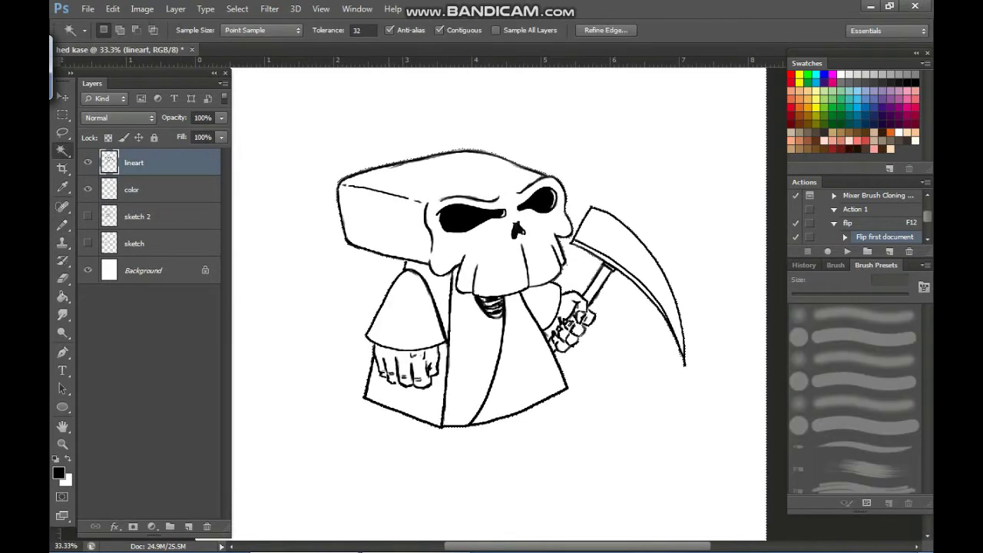
{"action": "key", "text": "F4"}
{"action": "left_click", "coordinate": [138, 190]}
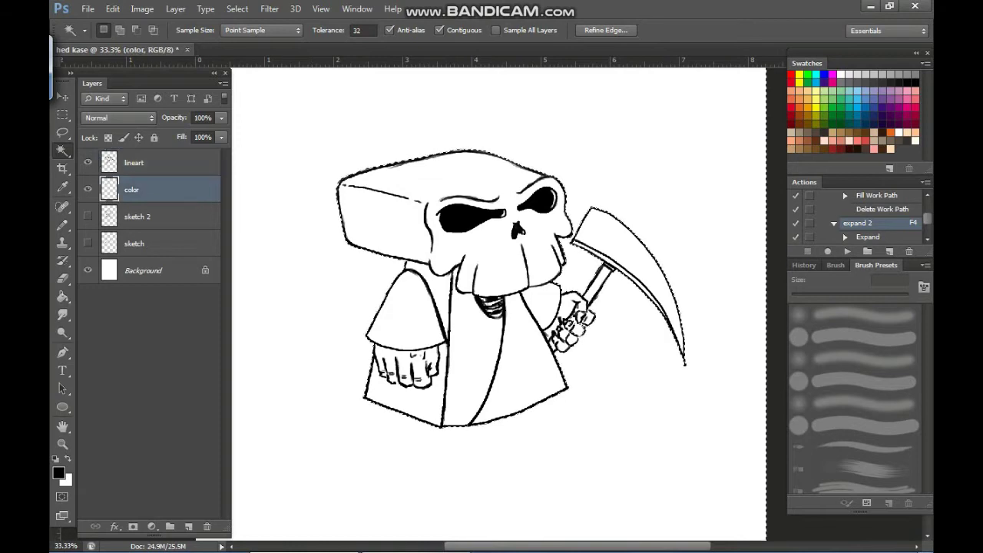
Try to fill the area around the character with a grey swatch on the color layer
{"action": "left_click", "coordinate": [890, 75]}
{"action": "key", "text": "g"}
{"action": "left_click", "coordinate": [691, 169]}
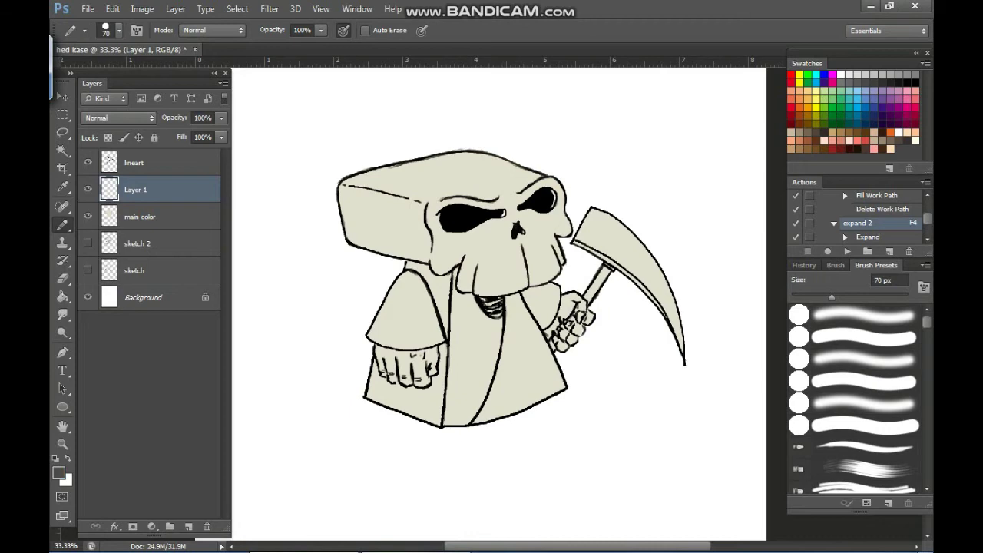
Set the foreground color to a muted beige-grey with hue 54 for the bone shading
{"action": "left_click_drag", "start_coordinate": [529, 352], "coordinate": [524, 367]}
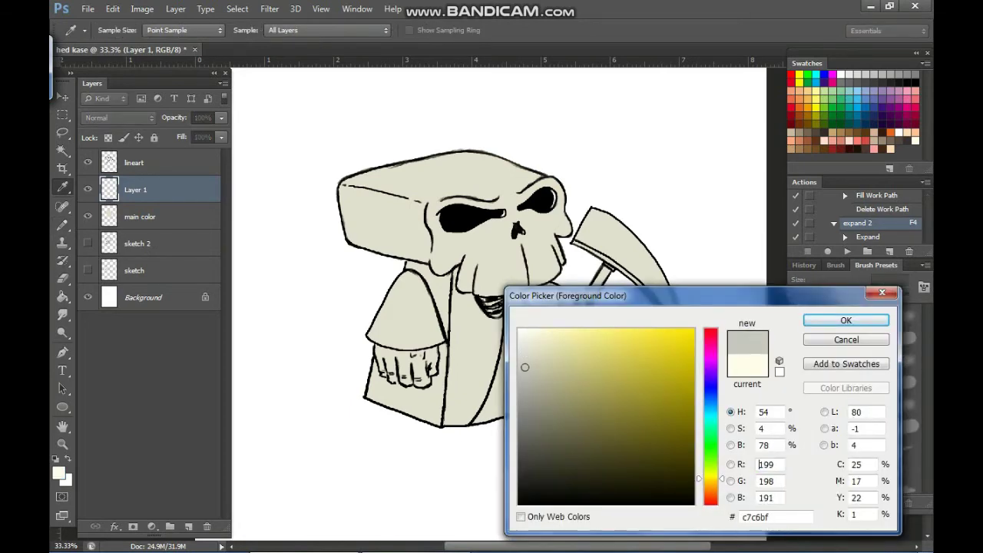
{"action": "left_click", "coordinate": [536, 373]}
{"action": "left_click", "coordinate": [845, 320]}
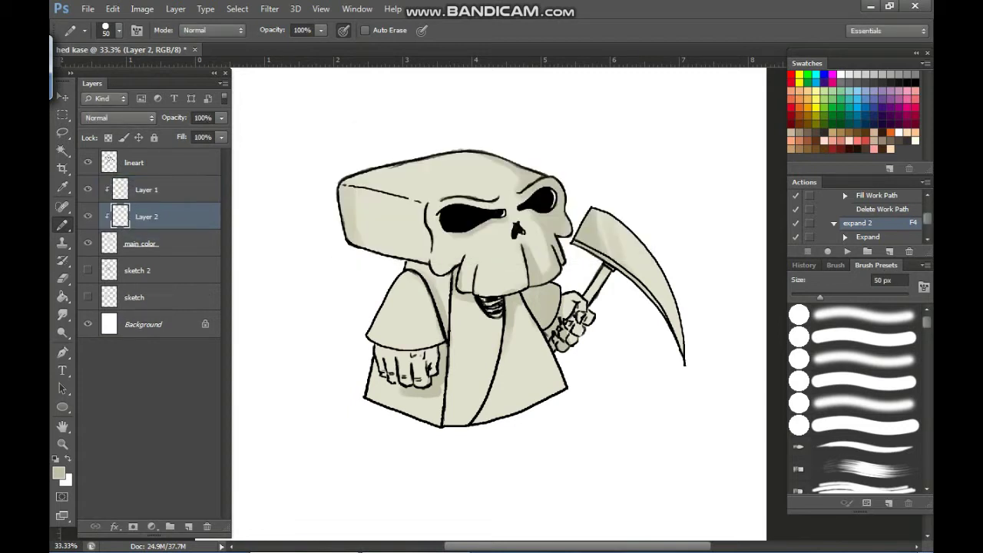
Rename Layer 2 as black
{"action": "type", "text": "b"}
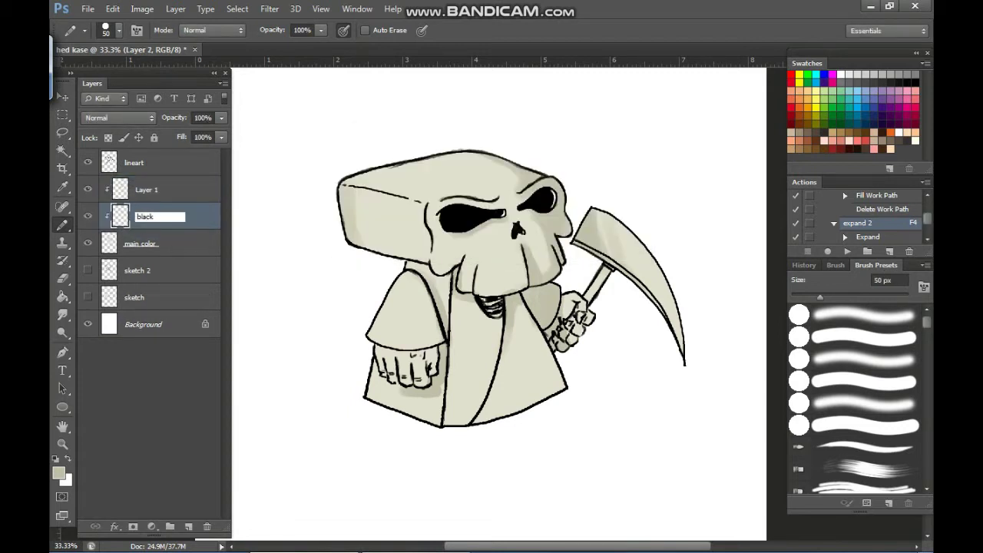
{"action": "type", "text": "lack"}
{"action": "key", "text": "Return"}
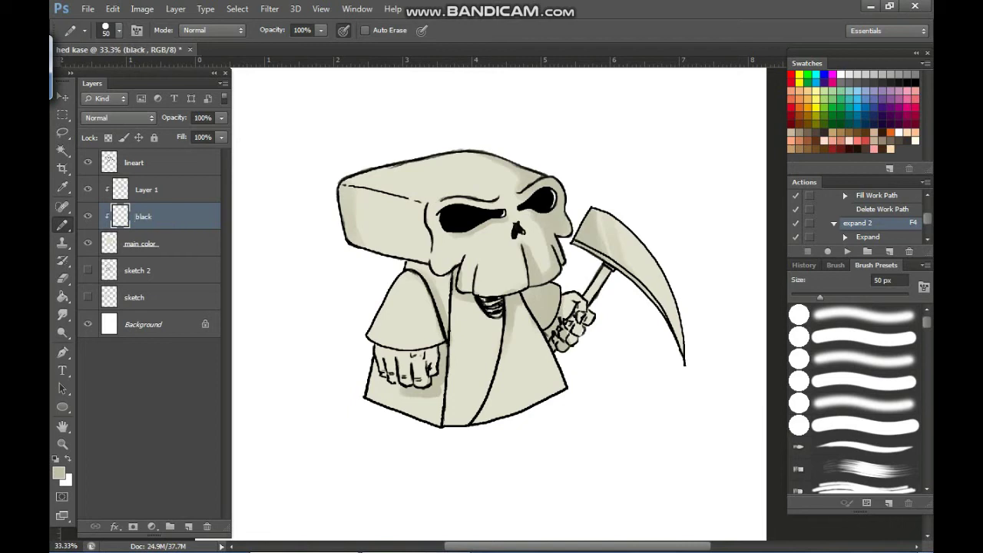
Try to select the robe and sleeve areas on the lineart layer with the Magic Wand for a dark fill
{"action": "left_click", "coordinate": [857, 149]}
{"action": "key", "text": "bracketright"}
{"action": "left_click", "coordinate": [135, 163]}
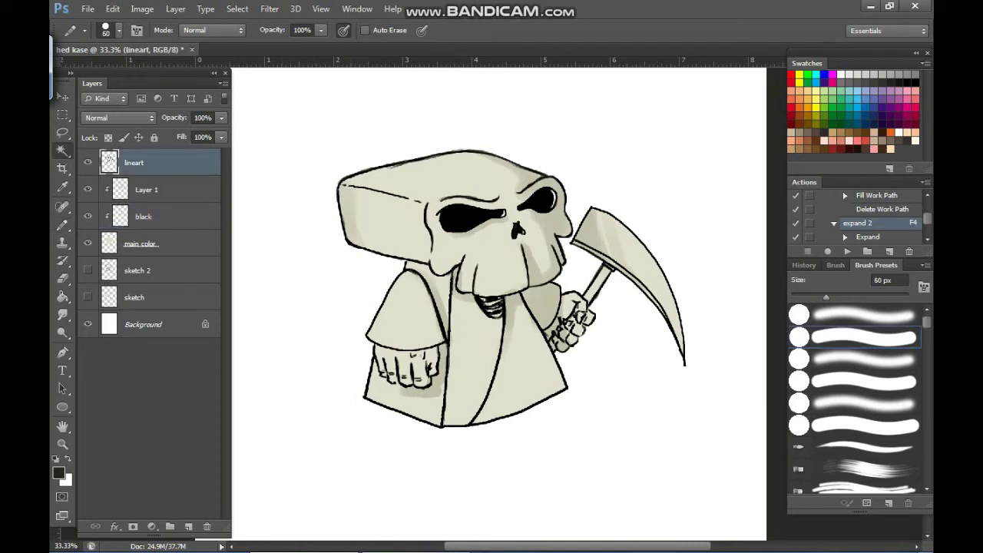
{"action": "key", "text": "w"}
{"action": "left_click", "coordinate": [404, 316]}
{"action": "left_click", "coordinate": [437, 285]}
{"action": "left_click", "coordinate": [471, 355]}
{"action": "left_click", "coordinate": [527, 358]}
{"action": "left_click", "coordinate": [407, 401], "text": "shift"}
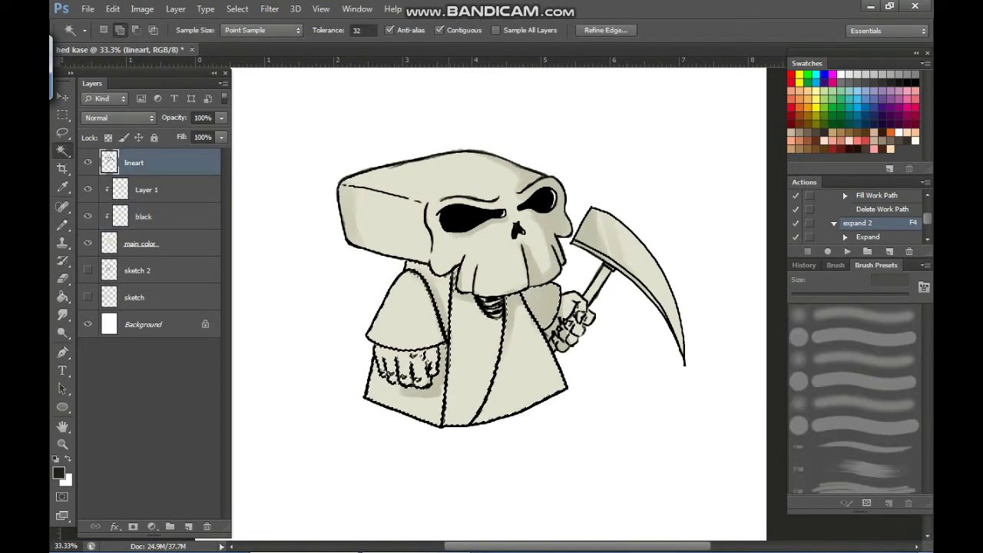
Clear the selection and close the gaps in the near hand's outline on the lineart layer with a 6 px black pencil
{"action": "key", "text": "ctrl+plus"}
{"action": "key", "text": "ctrl+plus"}
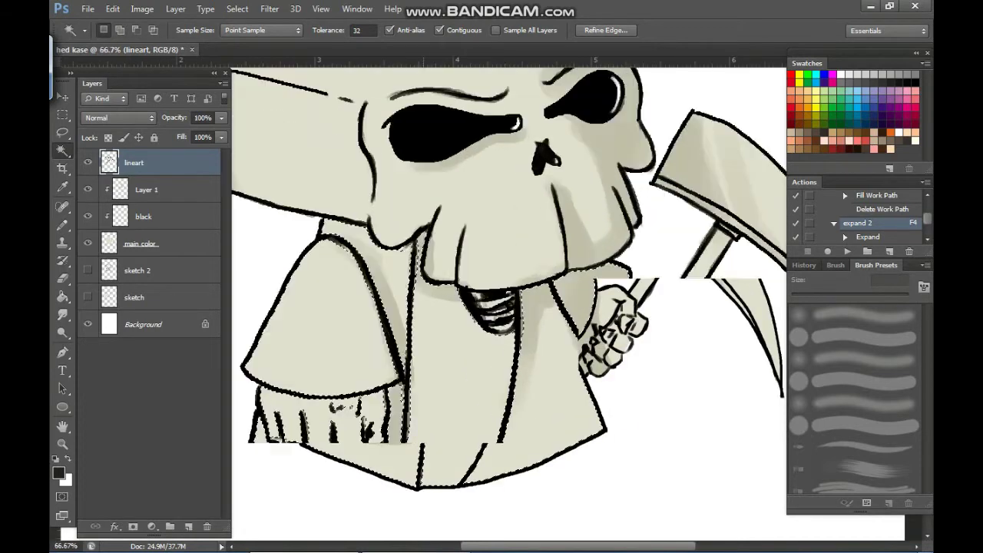
{"action": "left_click_drag", "start_coordinate": [407, 401], "coordinate": [546, 271]}
{"action": "key", "text": "ctrl+plus"}
{"action": "key", "text": "ctrl+plus"}
{"action": "key", "text": "ctrl+minus"}
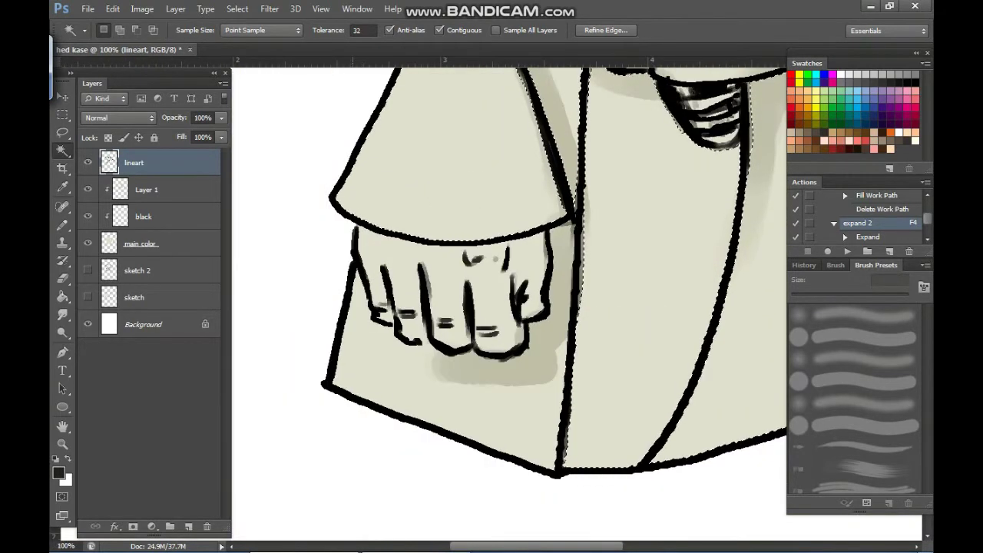
{"action": "key", "text": "ctrl+d"}
{"action": "key", "text": "b"}
{"action": "key", "text": "bracketleft"}
{"action": "key", "text": "bracketleft"}
{"action": "key", "text": "bracketleft"}
{"action": "key", "text": "bracketleft"}
{"action": "key", "text": "bracketleft"}
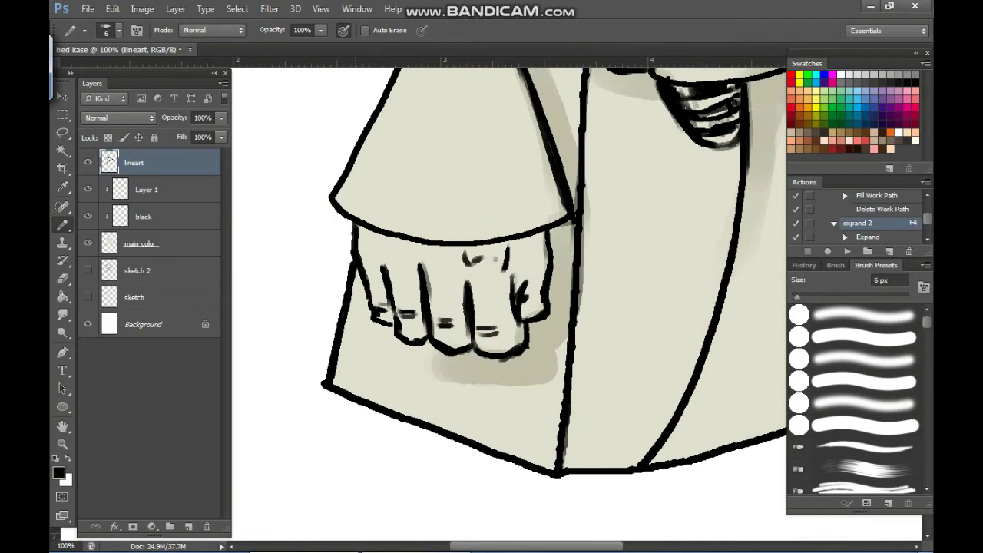
{"action": "left_click", "coordinate": [144, 217]}
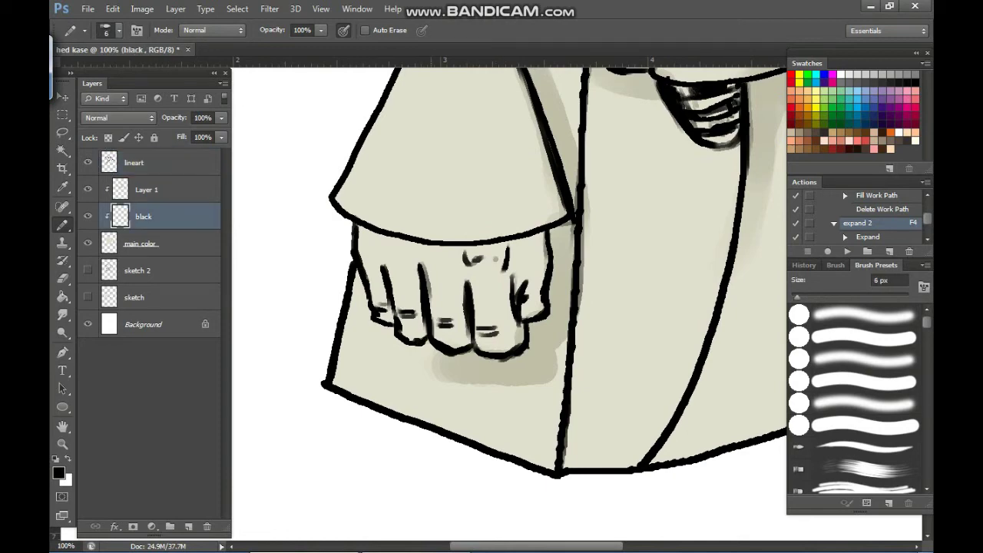
{"action": "key", "text": "ctrl+minus"}
{"action": "key", "text": "ctrl+minus"}
{"action": "left_click_drag", "start_coordinate": [553, 269], "coordinate": [444, 391]}
{"action": "key", "text": "w"}
{"action": "left_click", "coordinate": [444, 391]}
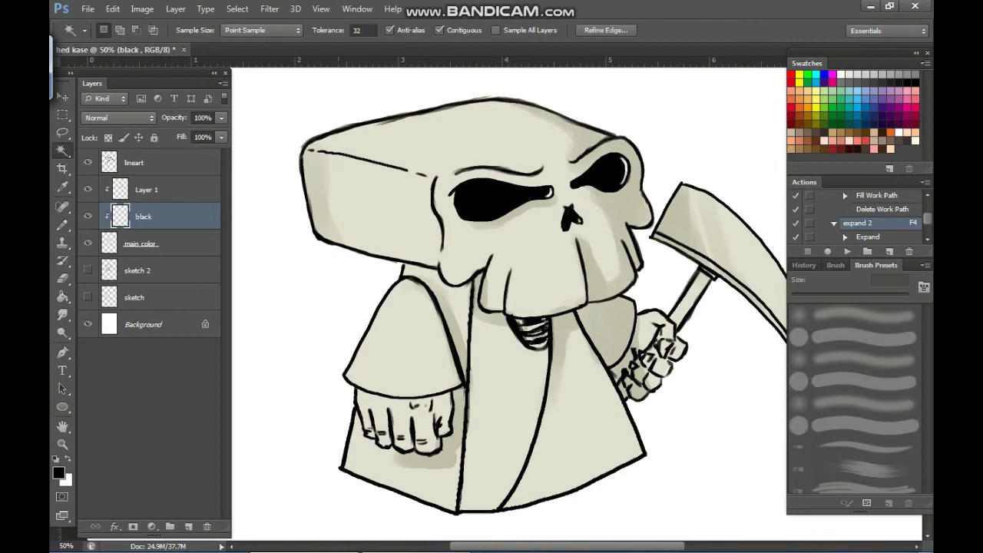
{"action": "key", "text": "ctrl+d"}
Select the robe and sleeve areas on the lineart layer and fill them with dark grey on the black layer
{"action": "left_click", "coordinate": [134, 163]}
{"action": "left_click", "coordinate": [504, 407]}
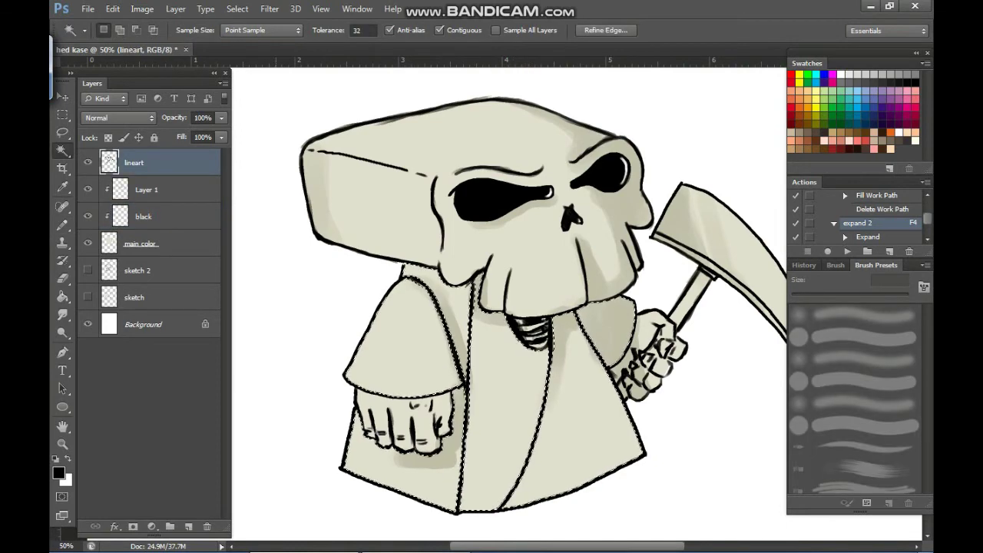
{"action": "key", "text": "alt+bracketleft"}
{"action": "key", "text": "alt+bracketleft"}
{"action": "key", "text": "g"}
{"action": "key", "text": "x"}
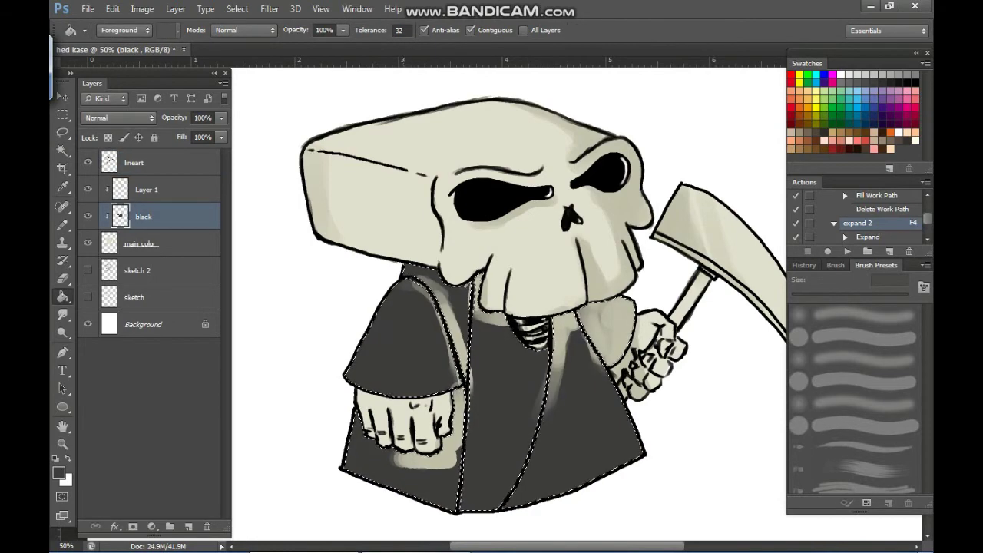
Move the black layer above Layer 1 without clipping, and fill the gaps along the robe's lines with a 25 px pencil
{"action": "key", "text": "ctrl+bracketright"}
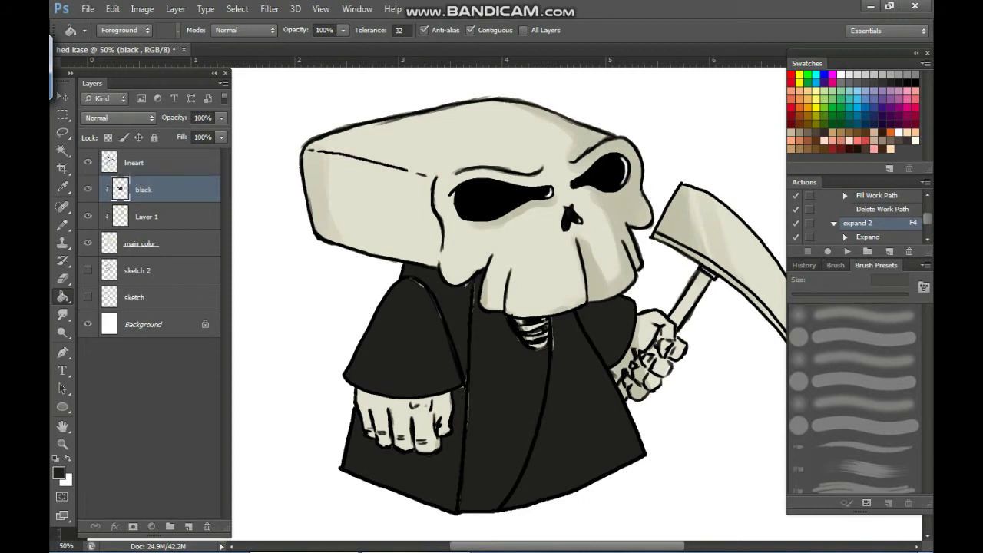
{"action": "key", "text": "ctrl+alt+g"}
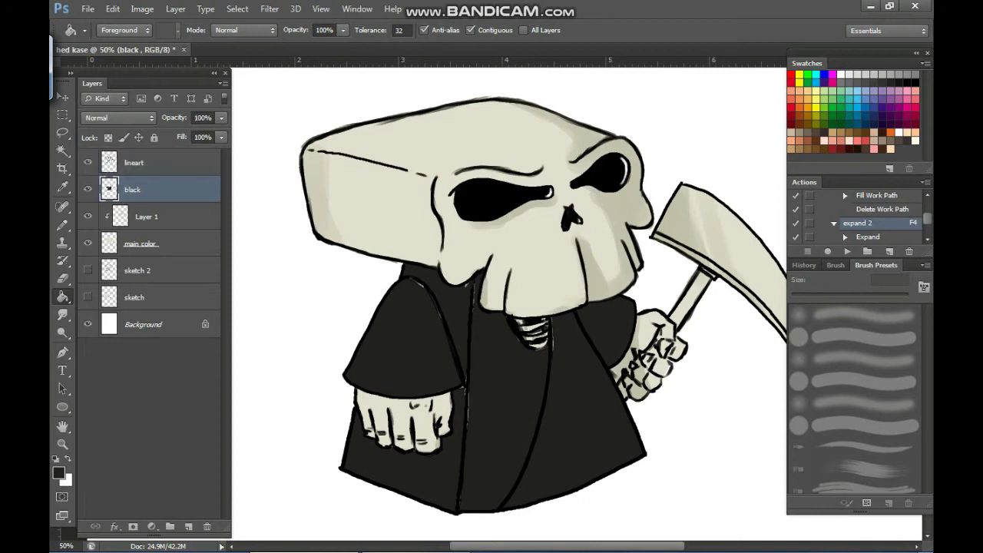
{"action": "key", "text": "b"}
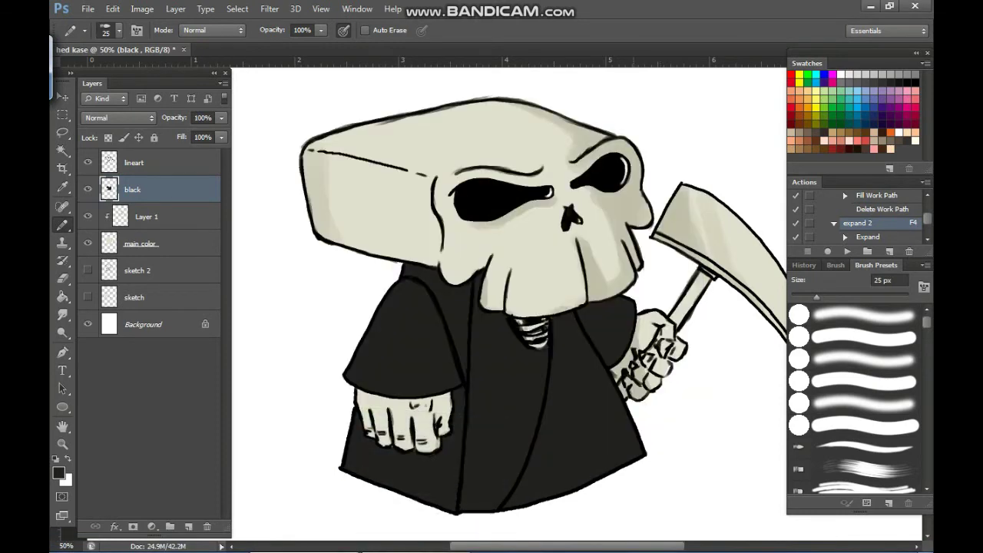
{"action": "left_click_drag", "start_coordinate": [584, 308], "coordinate": [514, 296]}
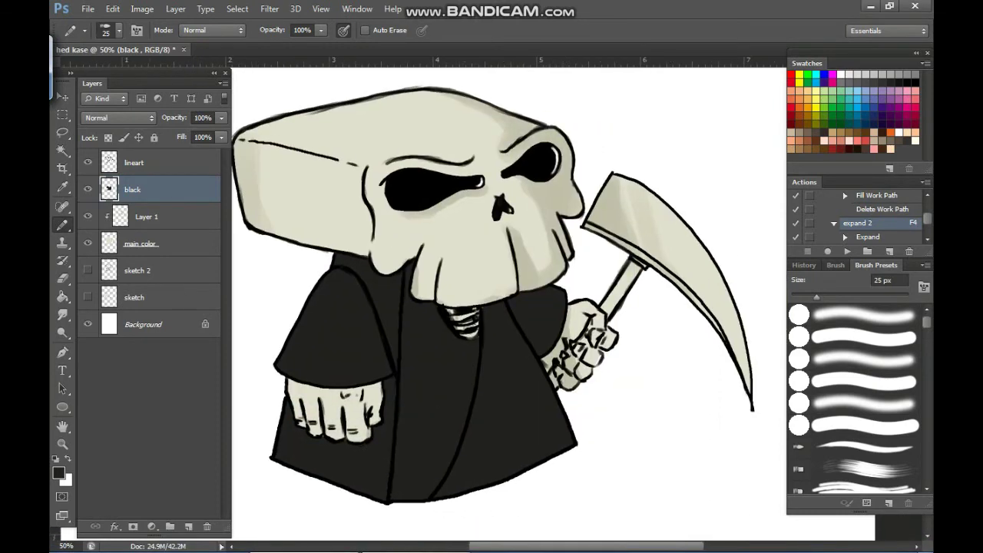
Add a new layer clipped to the black layer and name it shadow
{"action": "key", "text": "ctrl+shift+n"}
{"action": "key", "text": "Return"}
{"action": "key", "text": "ctrl+alt+g"}
{"action": "double_click", "coordinate": [147, 189]}
{"action": "type", "text": "shadow"}
{"action": "key", "text": "Return"}
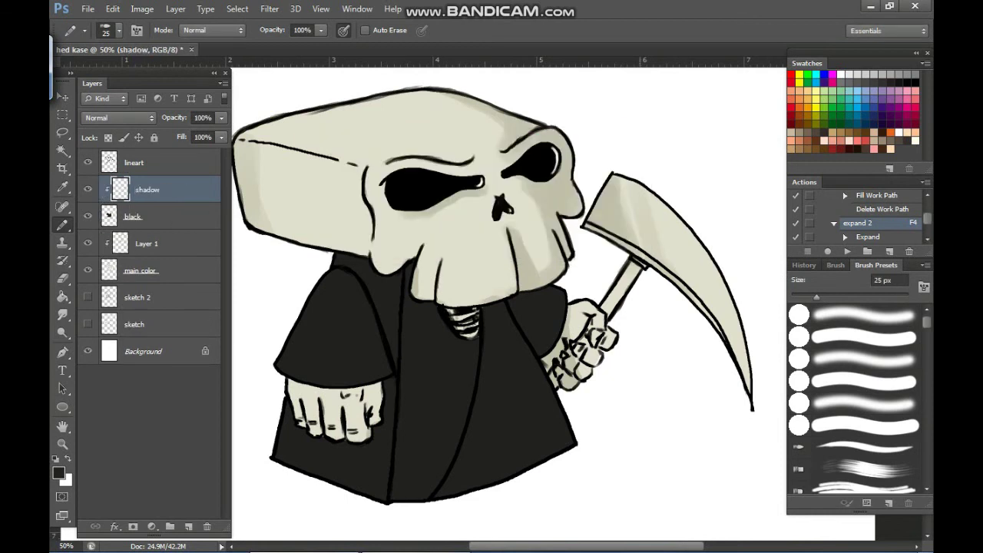
Try to shade the far sleeve with pure black on the shadow layer, and undo the strokes
{"action": "key", "text": "d"}
{"action": "left_click", "coordinate": [864, 425]}
{"action": "key", "text": "bracketright"}
{"action": "key", "text": "bracketright"}
{"action": "key", "text": "bracketright"}
{"action": "key", "text": "bracketright"}
{"action": "key", "text": "bracketright"}
{"action": "mouse_move", "coordinate": [549, 292]}
{"action": "left_mouse_down"}
{"action": "mouse_move", "coordinate": [554, 329]}
{"action": "mouse_move", "coordinate": [540, 346]}
{"action": "left_mouse_up"}
{"action": "key", "text": "bracketleft"}
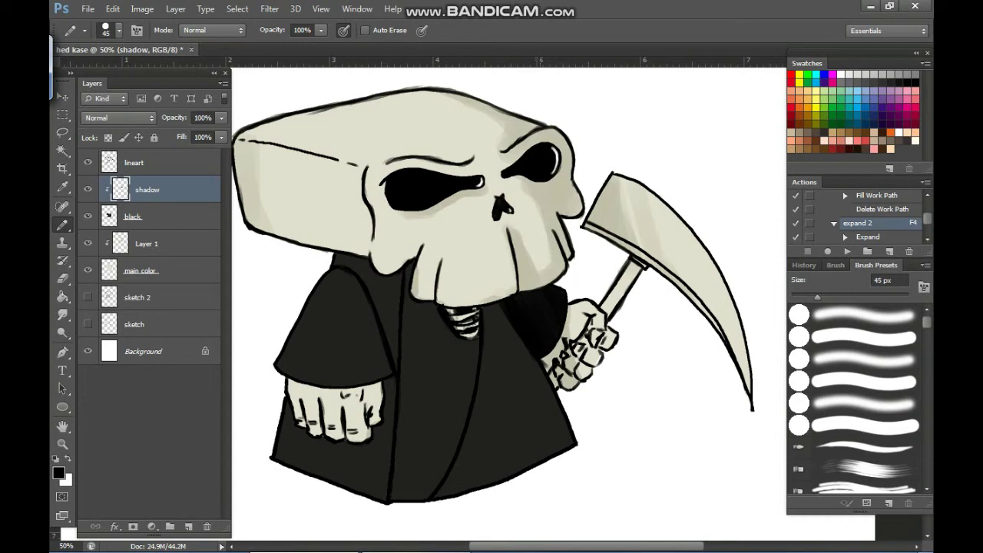
{"action": "key", "text": "ctrl+alt+z"}
{"action": "key", "text": "ctrl+alt+z"}
{"action": "key", "text": "ctrl+alt+z"}
{"action": "key", "text": "ctrl+alt+z"}
{"action": "key", "text": "ctrl+alt+z"}
Try to shade the far sleeve with a color sampled from the robe, and undo the stroke
{"action": "left_click", "coordinate": [544, 321], "text": "alt"}
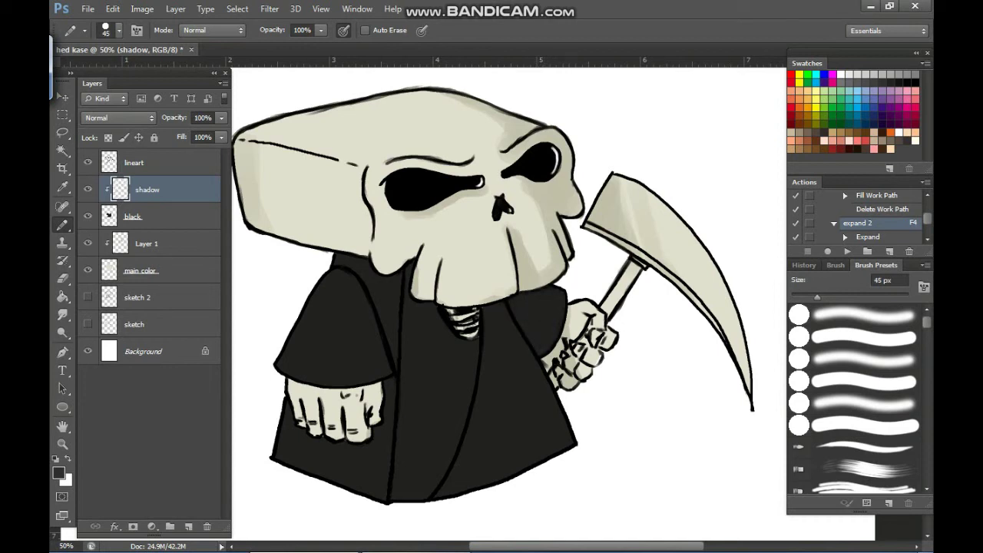
{"action": "key", "text": "bracketright"}
{"action": "key", "text": "bracketright"}
{"action": "mouse_move", "coordinate": [534, 296]}
{"action": "left_mouse_down"}
{"action": "mouse_move", "coordinate": [559, 319]}
{"action": "mouse_move", "coordinate": [547, 328]}
{"action": "mouse_move", "coordinate": [522, 303]}
{"action": "left_mouse_up"}
{"action": "key", "text": "ctrl+z"}
Paint black shading over the far sleeve and along the lower part of the robe on the shadow layer
{"action": "left_click", "coordinate": [914, 82]}
{"action": "key", "text": "bracketright"}
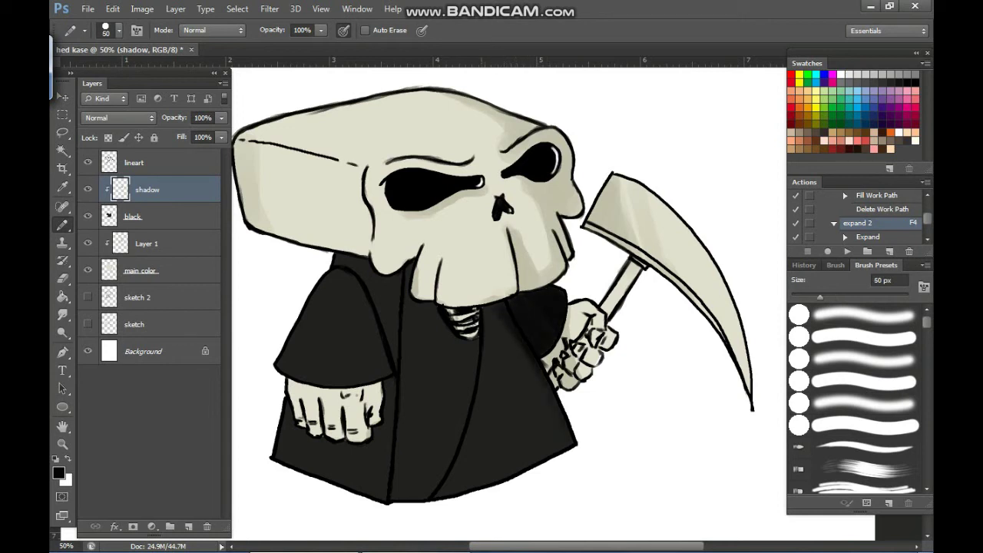
{"action": "key", "text": "bracketleft"}
{"action": "key", "text": "bracketleft"}
{"action": "mouse_move", "coordinate": [381, 432]}
{"action": "left_mouse_down"}
{"action": "mouse_move", "coordinate": [324, 465]}
{"action": "mouse_move", "coordinate": [289, 447]}
{"action": "mouse_move", "coordinate": [375, 487]}
{"action": "mouse_move", "coordinate": [483, 492]}
{"action": "left_mouse_up"}
Paint black shading on the robe under the skull and down the near sleeve with an 80 px brush
{"action": "key", "text": "bracketright"}
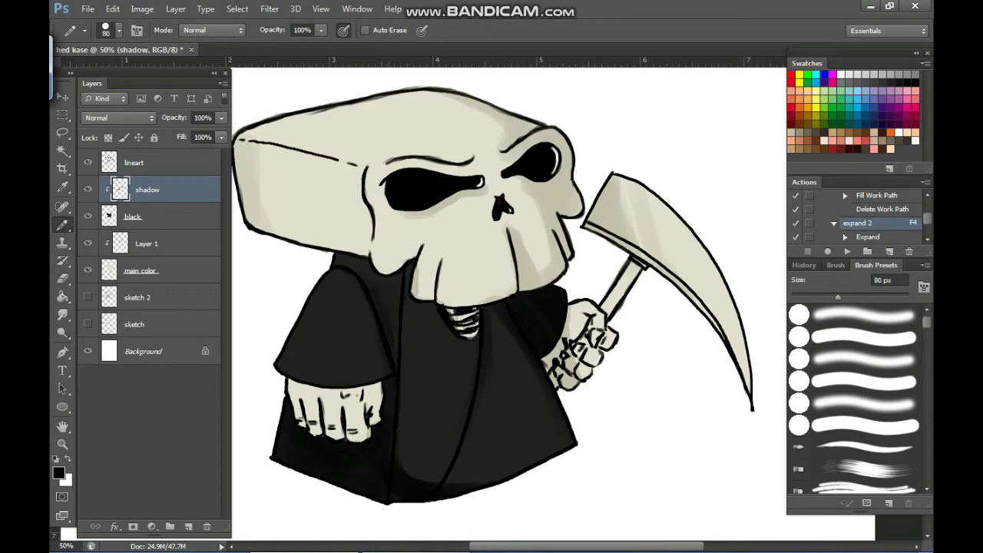
{"action": "left_click_drag", "start_coordinate": [410, 307], "coordinate": [439, 310]}
{"action": "left_click_drag", "start_coordinate": [374, 289], "coordinate": [352, 358]}
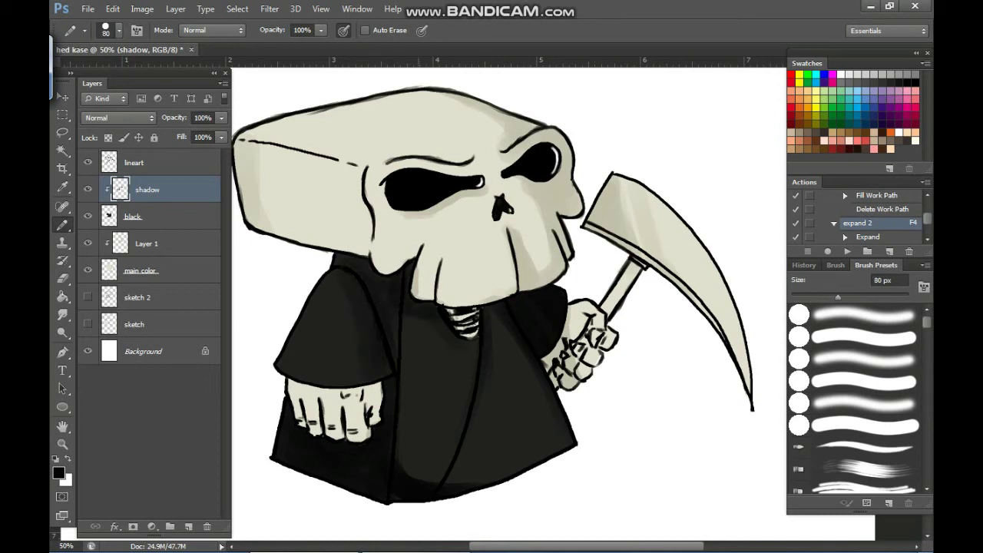
Soften the black shading on the robe with a soft eraser at 29% opacity, enlarging it up to 150 px
{"action": "left_click", "coordinate": [863, 315]}
{"action": "mouse_move", "coordinate": [321, 30]}
{"action": "left_mouse_down"}
{"action": "mouse_move", "coordinate": [293, 46]}
{"action": "mouse_move", "coordinate": [237, 46]}
{"action": "left_mouse_up"}
{"action": "key", "text": "e"}
{"action": "key", "text": "bracketright"}
{"action": "key", "text": "bracketright"}
{"action": "key", "text": "bracketright"}
{"action": "key", "text": "bracketright"}
{"action": "key", "text": "bracketright"}
{"action": "key", "text": "bracketright"}
{"action": "key", "text": "bracketright"}
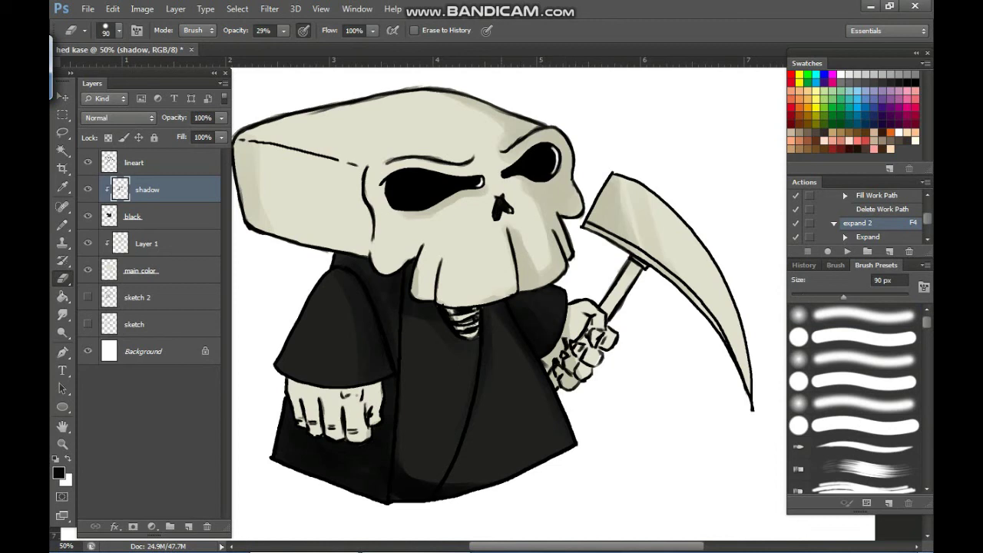
{"action": "key", "text": "bracketright"}
{"action": "key", "text": "bracketright"}
{"action": "key", "text": "bracketright"}
{"action": "key", "text": "bracketright"}
{"action": "key", "text": "bracketright"}
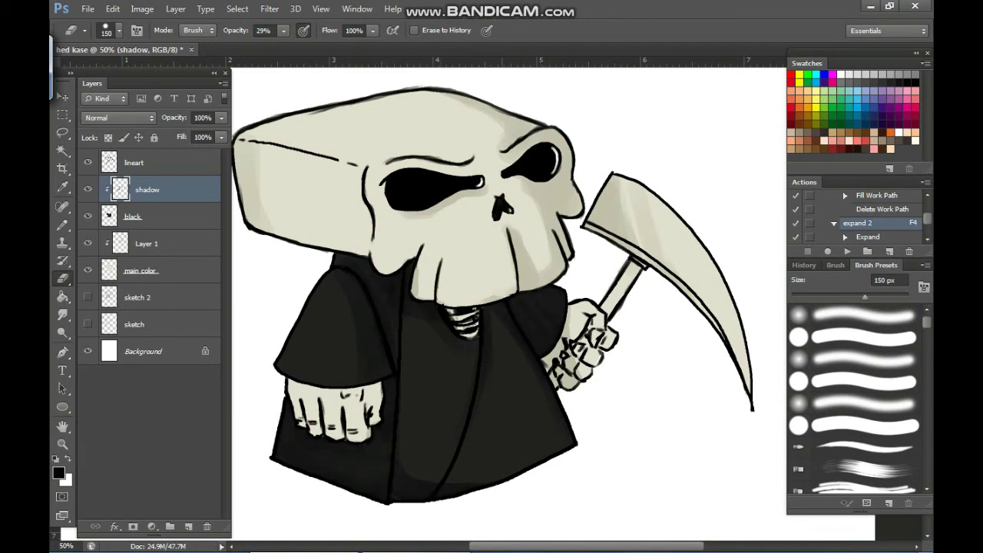
Fade the hard shadow edges along the lower part of the robe with a 90 px eraser at 29% opacity
{"action": "key", "text": "bracketleft"}
{"action": "key", "text": "bracketleft"}
{"action": "key", "text": "bracketleft"}
{"action": "key", "text": "bracketleft"}
{"action": "key", "text": "bracketleft"}
{"action": "key", "text": "bracketleft"}
{"action": "key", "text": "bracketright"}
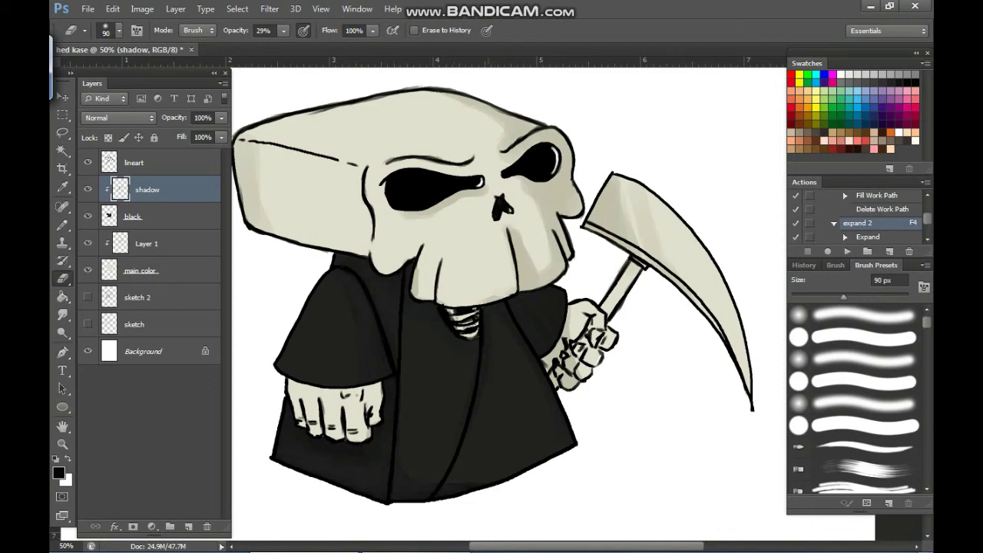
Adjust the lightness of the shadow layer with Hue/Saturation
{"action": "key", "text": "ctrl+u"}
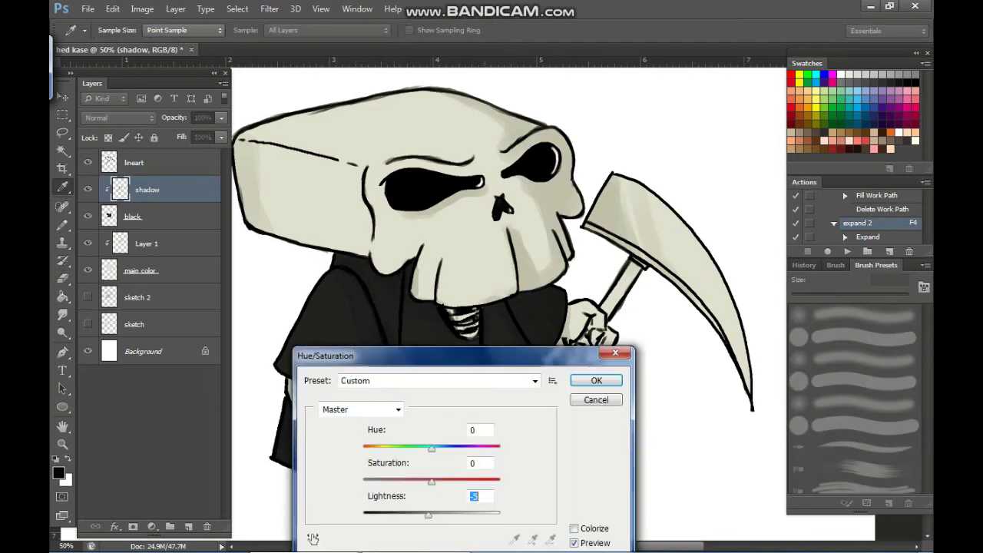
{"action": "type", "text": "-77"}
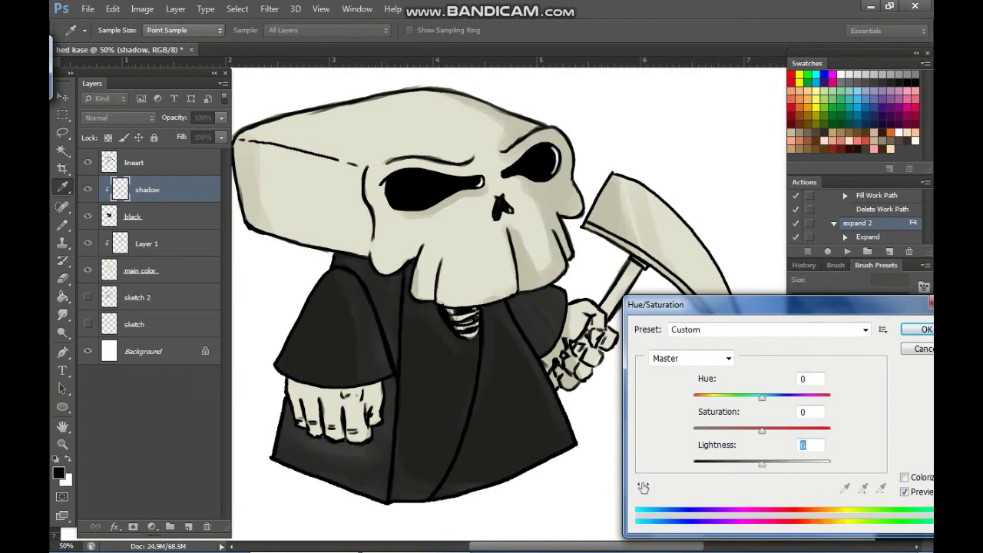
{"action": "key", "text": "Return"}
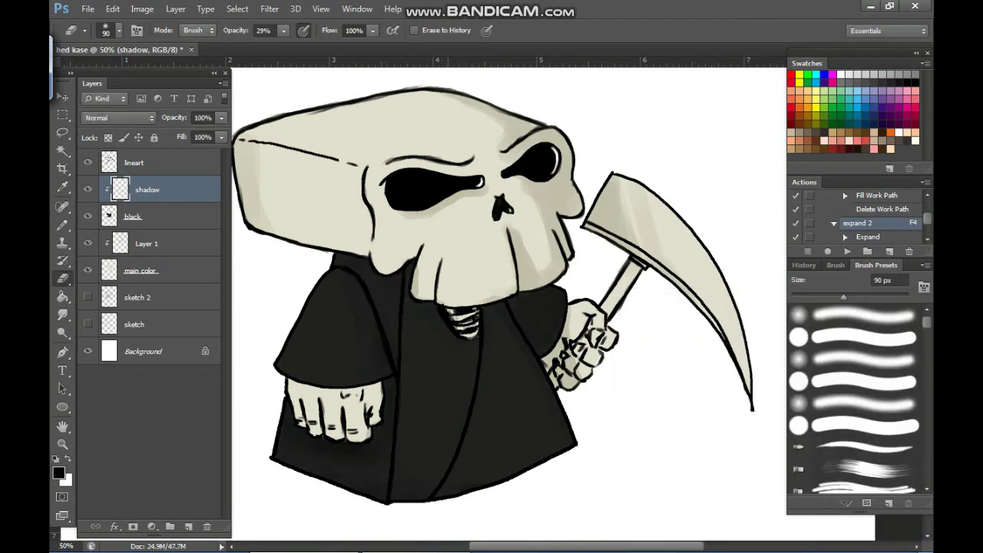
Add a new layer above Layer 1 and darken the bone shade sampled from the scythe blade to aaa787
{"action": "left_click_drag", "start_coordinate": [491, 307], "coordinate": [520, 295]}
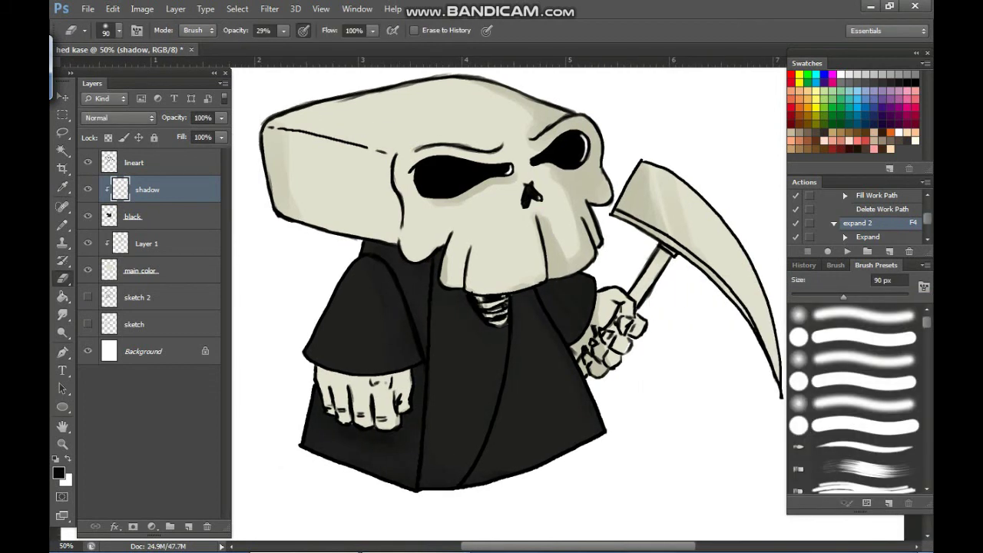
{"action": "left_click", "coordinate": [147, 244]}
{"action": "key", "text": "ctrl+shift+n"}
{"action": "key", "text": "Return"}
{"action": "key", "text": "b"}
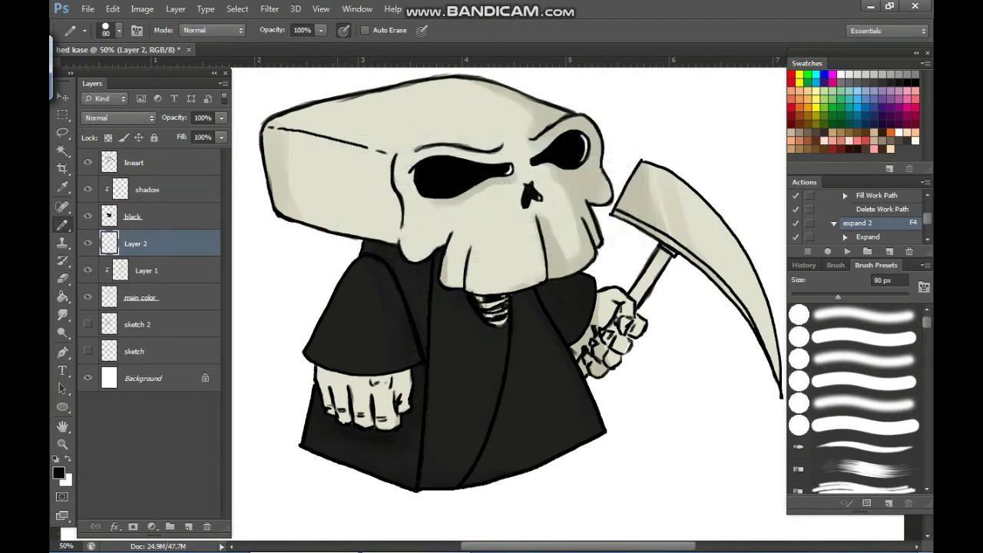
{"action": "left_click", "coordinate": [639, 198], "text": "alt"}
{"action": "left_click", "coordinate": [59, 473]}
{"action": "left_click", "coordinate": [541, 386]}
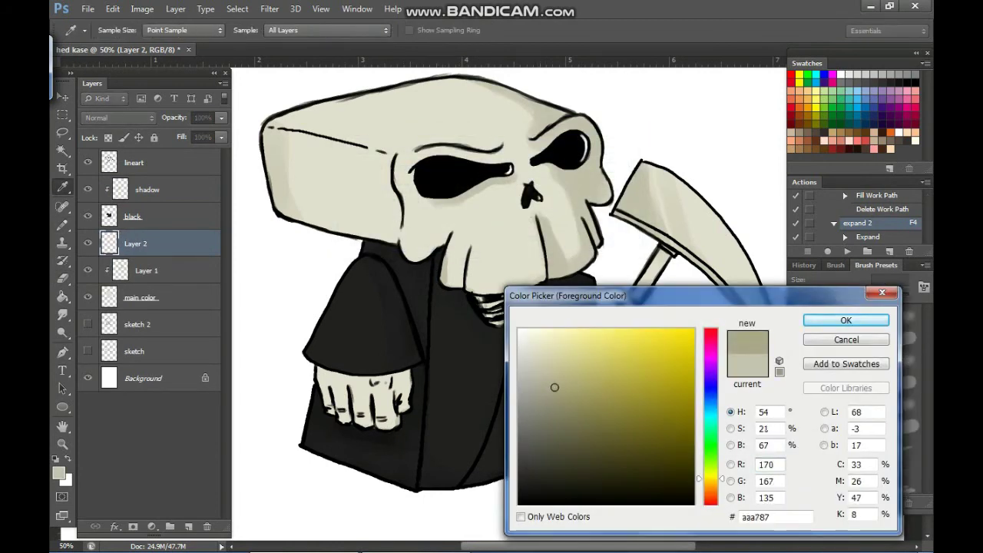
{"action": "left_click", "coordinate": [845, 320]}
Try to shade the upper far edge of the skull with a 100 px brush on the unclipped layer, and undo the strokes
{"action": "left_click_drag", "start_coordinate": [499, 96], "coordinate": [553, 84]}
{"action": "key", "text": "ctrl+alt+z"}
{"action": "key", "text": "ctrl+alt+z"}
{"action": "key", "text": "ctrl+alt+z"}
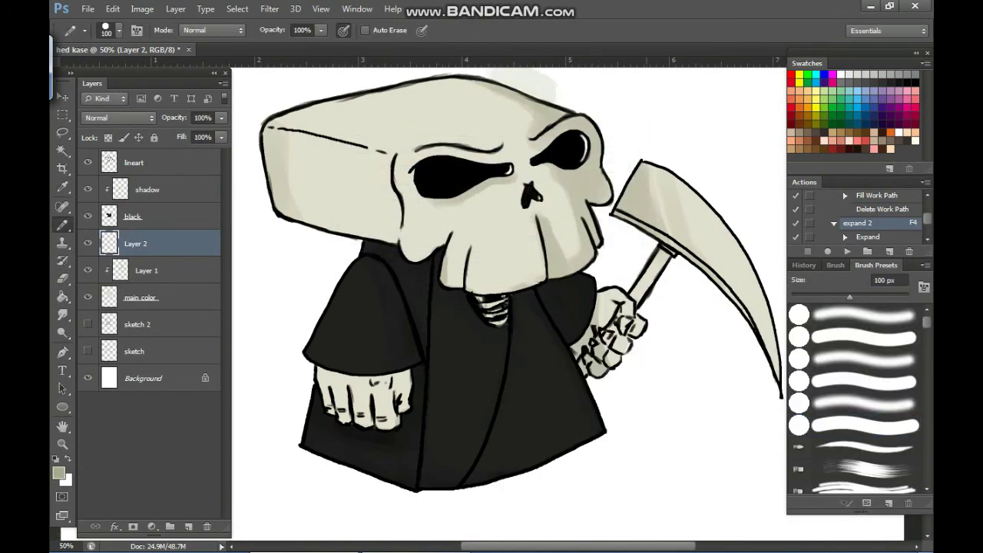
Clip Layer 2 to the main color layer and paint darker shading on the skull's far side and the scythe blade
{"action": "key", "text": "ctrl+alt+g"}
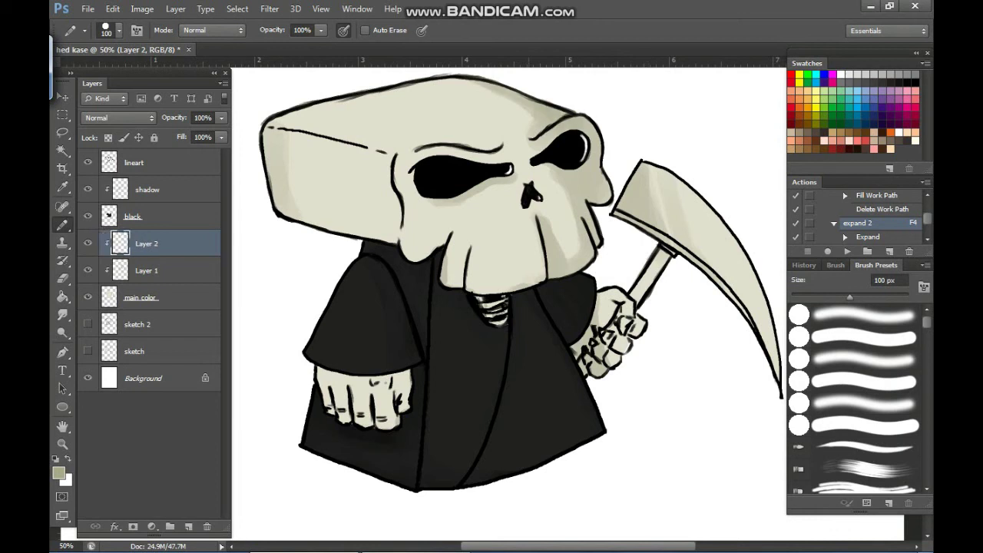
{"action": "left_click_drag", "start_coordinate": [538, 230], "coordinate": [509, 276]}
{"action": "key", "text": "bracketleft"}
{"action": "key", "text": "bracketleft"}
{"action": "key", "text": "bracketleft"}
{"action": "key", "text": "bracketleft"}
{"action": "key", "text": "bracketleft"}
{"action": "key", "text": "bracketleft"}
{"action": "left_click_drag", "start_coordinate": [562, 166], "coordinate": [563, 288]}
{"action": "left_click_drag", "start_coordinate": [593, 245], "coordinate": [616, 268]}
{"action": "key", "text": "bracketleft"}
{"action": "mouse_move", "coordinate": [630, 219]}
{"action": "left_mouse_down"}
{"action": "mouse_move", "coordinate": [653, 287]}
{"action": "mouse_move", "coordinate": [709, 350]}
{"action": "left_mouse_up"}
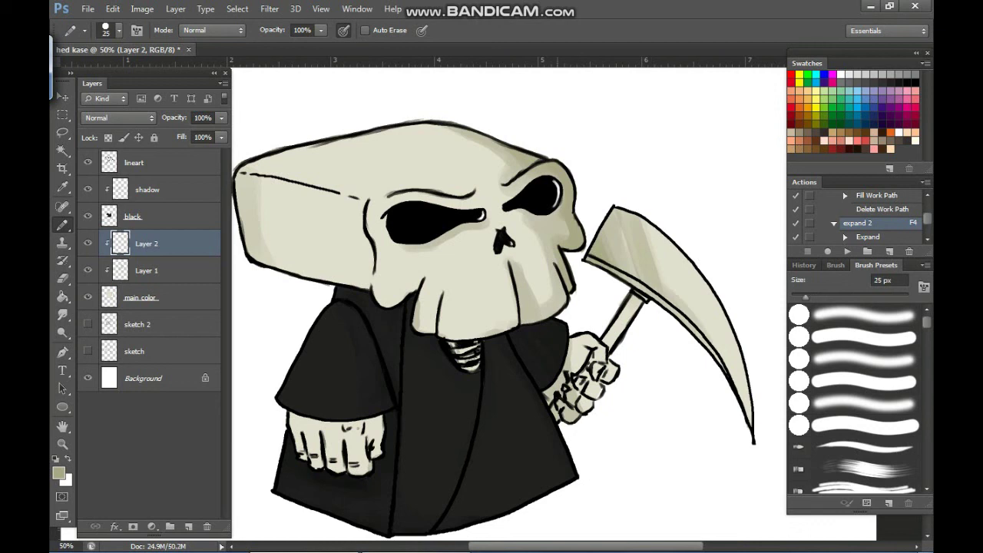
Shade the lower jaw and the grooves between the skull's teeth with a brush of about 20 to 25 px
{"action": "left_click_drag", "start_coordinate": [561, 287], "coordinate": [533, 318]}
{"action": "mouse_move", "coordinate": [516, 269]}
{"action": "left_mouse_down"}
{"action": "mouse_move", "coordinate": [524, 317]}
{"action": "mouse_move", "coordinate": [463, 345]}
{"action": "left_mouse_up"}
{"action": "key", "text": "bracketleft"}
{"action": "left_click_drag", "start_coordinate": [421, 284], "coordinate": [418, 328]}
{"action": "key", "text": "bracketleft"}
{"action": "key", "text": "bracketleft"}
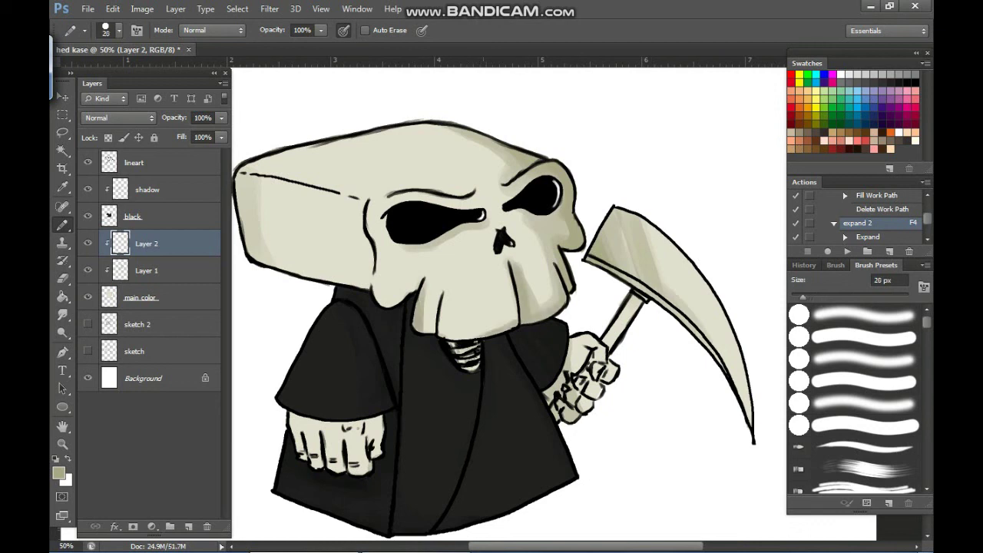
Shade around the brows and eye sockets and along the boxy side of the skull, enlarging the brush from 25 px
{"action": "key", "text": "bracketright"}
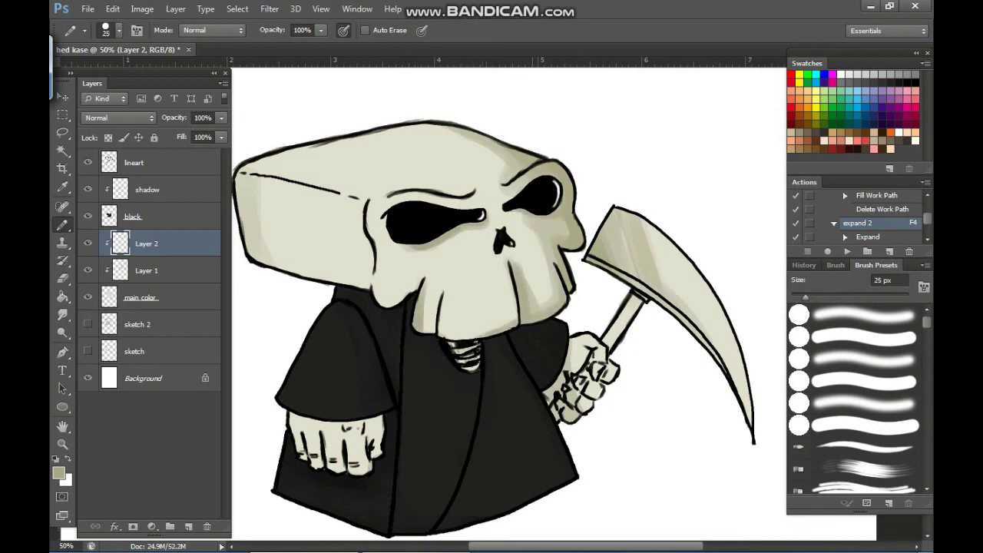
{"action": "left_click_drag", "start_coordinate": [530, 181], "coordinate": [506, 202]}
{"action": "left_click_drag", "start_coordinate": [430, 253], "coordinate": [474, 248]}
{"action": "key", "text": "bracketright"}
{"action": "mouse_move", "coordinate": [407, 198]}
{"action": "left_mouse_down"}
{"action": "mouse_move", "coordinate": [304, 172]}
{"action": "mouse_move", "coordinate": [293, 217]}
{"action": "left_mouse_up"}
{"action": "key", "text": "bracketright"}
{"action": "key", "text": "bracketright"}
{"action": "mouse_move", "coordinate": [285, 167]}
{"action": "left_mouse_down"}
{"action": "mouse_move", "coordinate": [296, 247]}
{"action": "mouse_move", "coordinate": [360, 271]}
{"action": "left_mouse_up"}
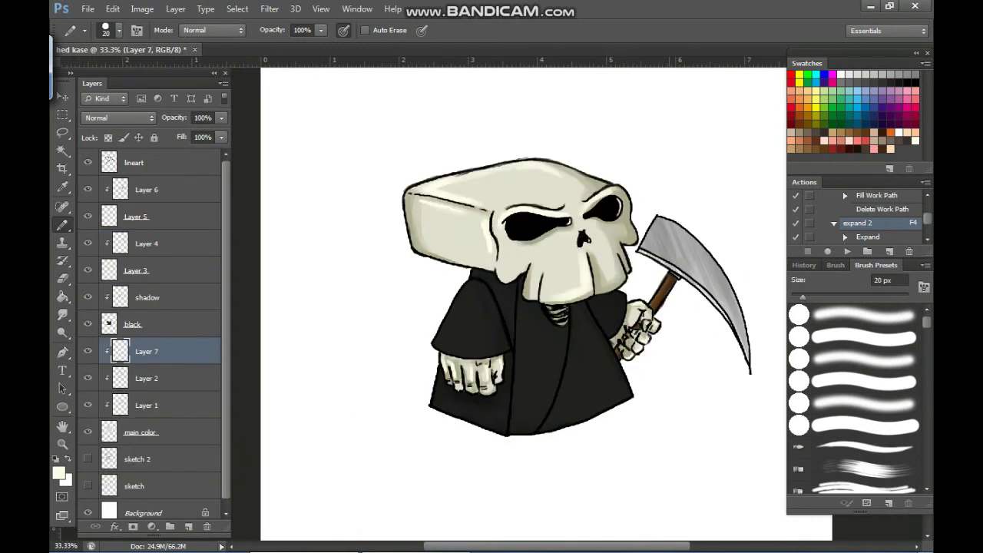
{"action": "key", "text": "ctrl+minus"}
{"action": "key", "text": "ctrl+plus"}
{"action": "key", "text": "ctrl+plus"}
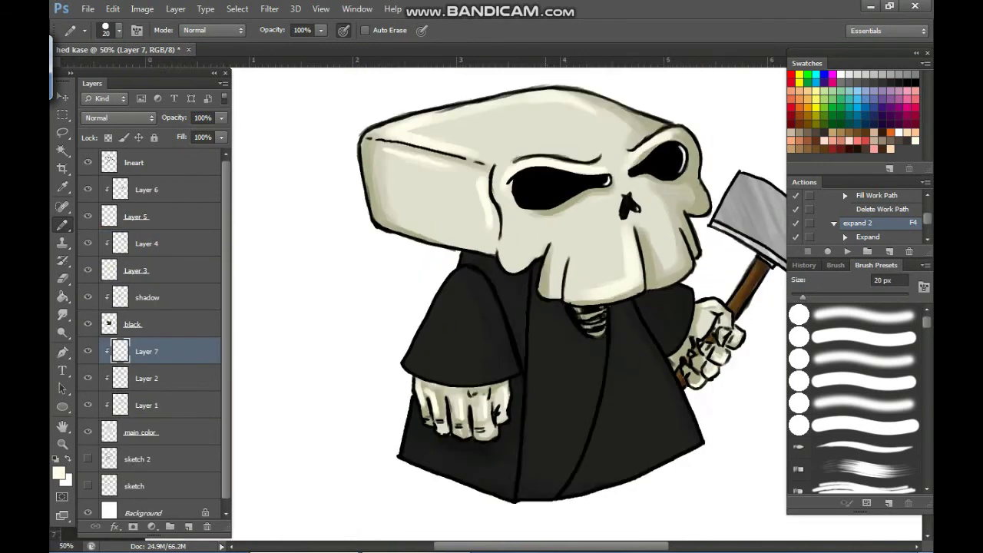